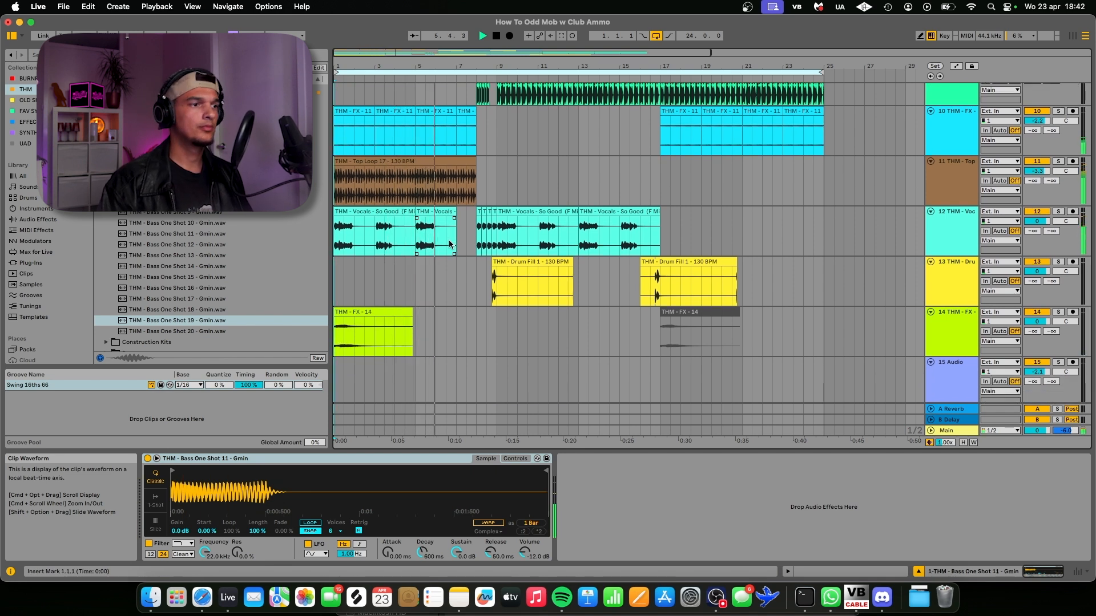
# Play back the arrangement while reviewing its tracks from the lower audio tracks up to the first bass track, and stop.
pyautogui.scroll(6, 449, 244)
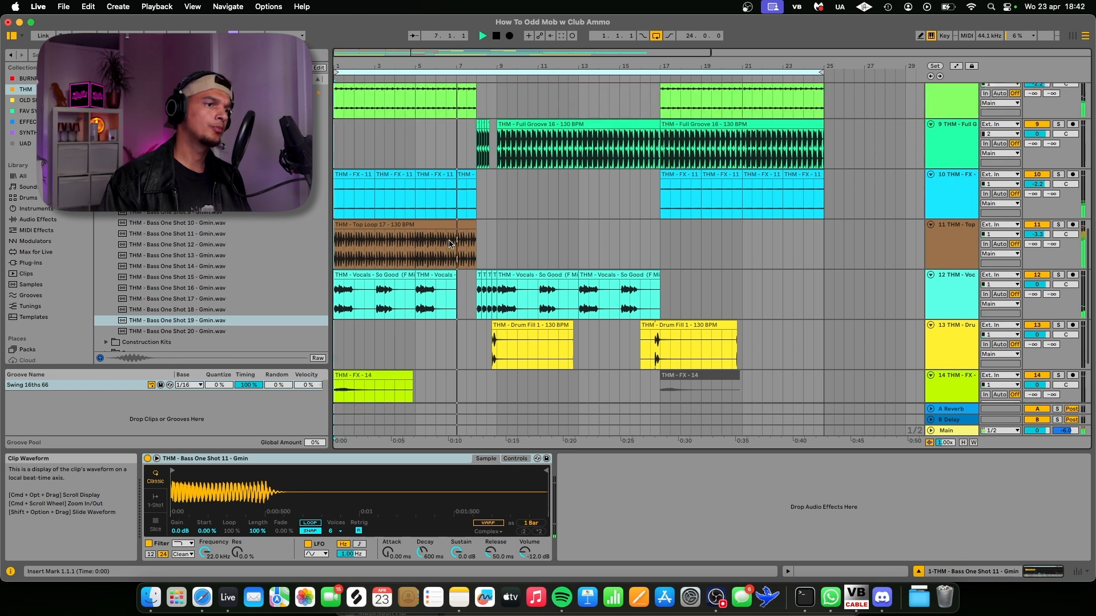
pyautogui.scroll(1, 449, 244)
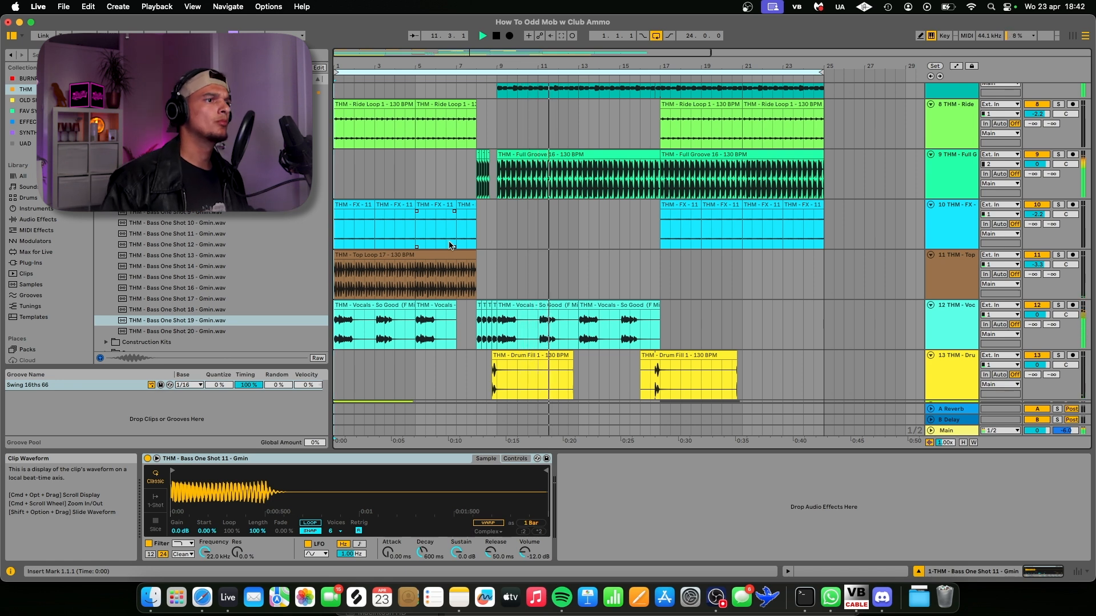
pyautogui.scroll(3, 641, 178)
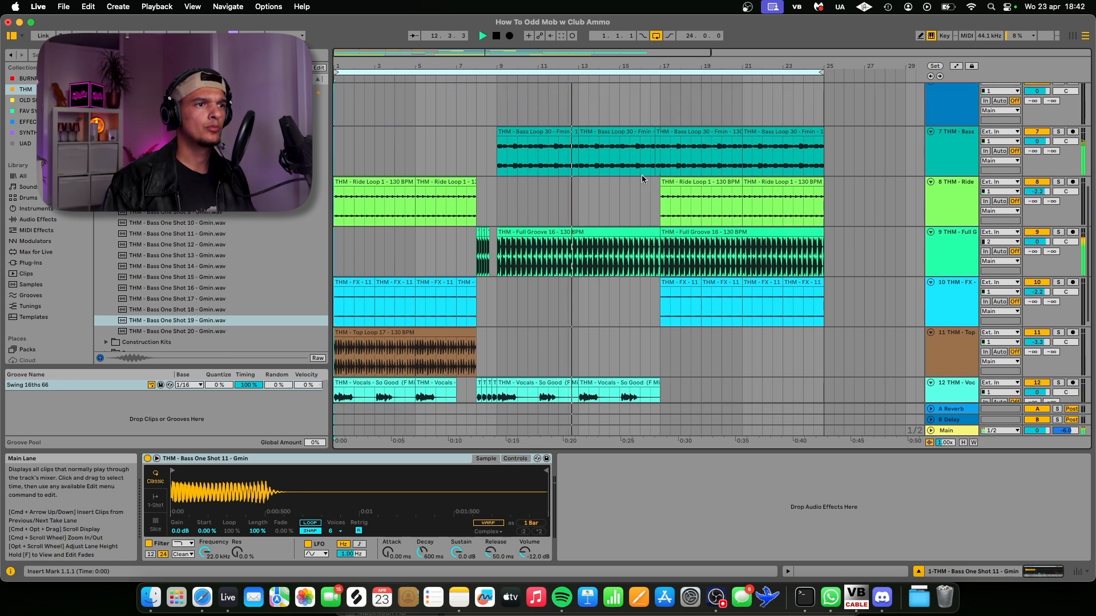
pyautogui.scroll(4, 642, 178)
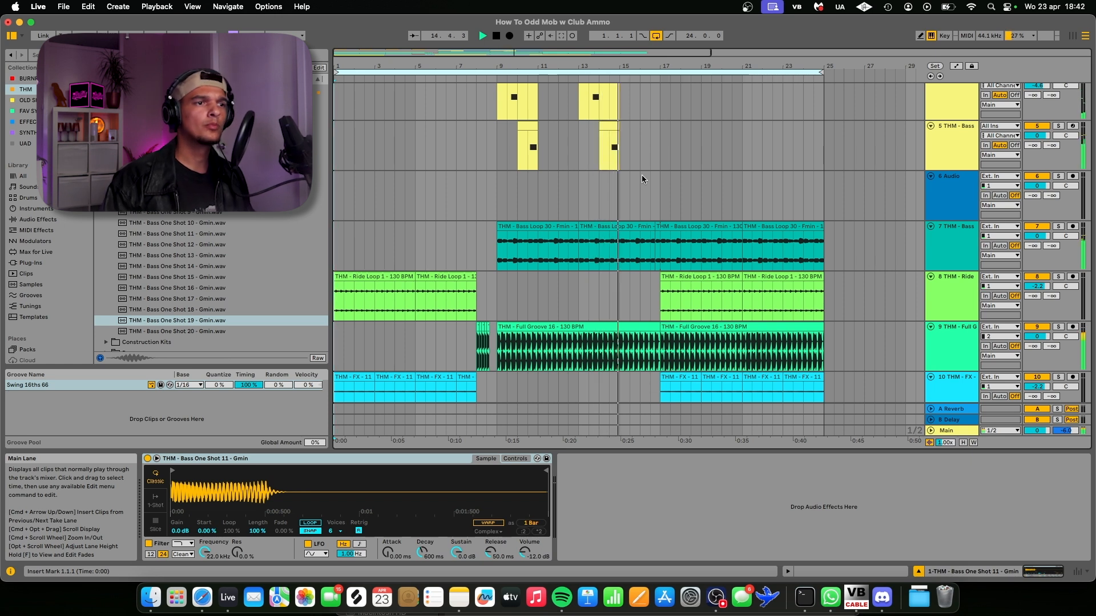
pyautogui.press('space')
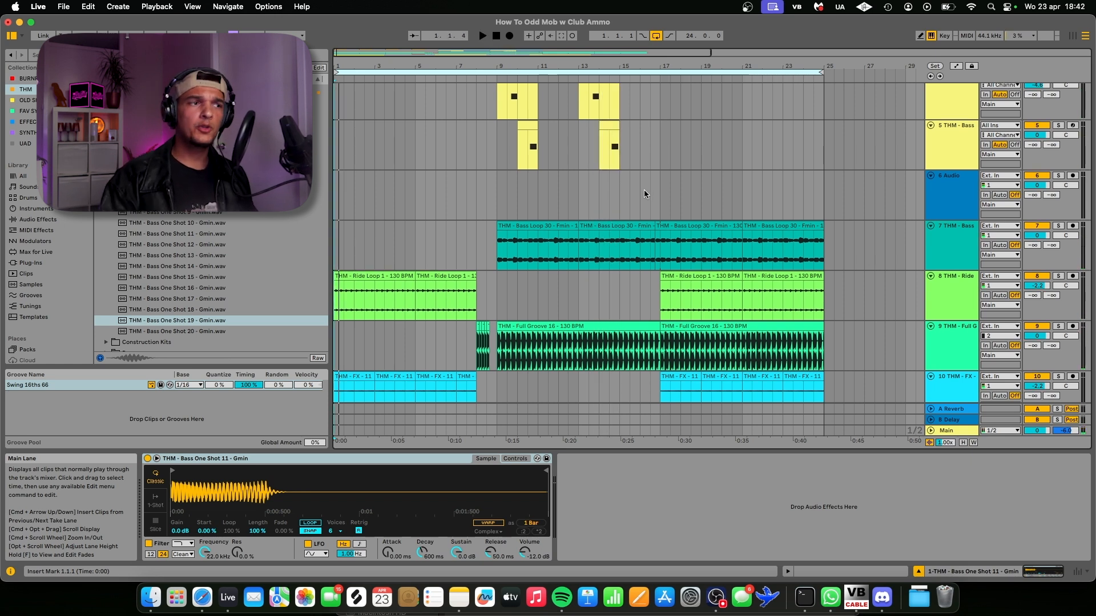
pyautogui.scroll(6, 825, 313)
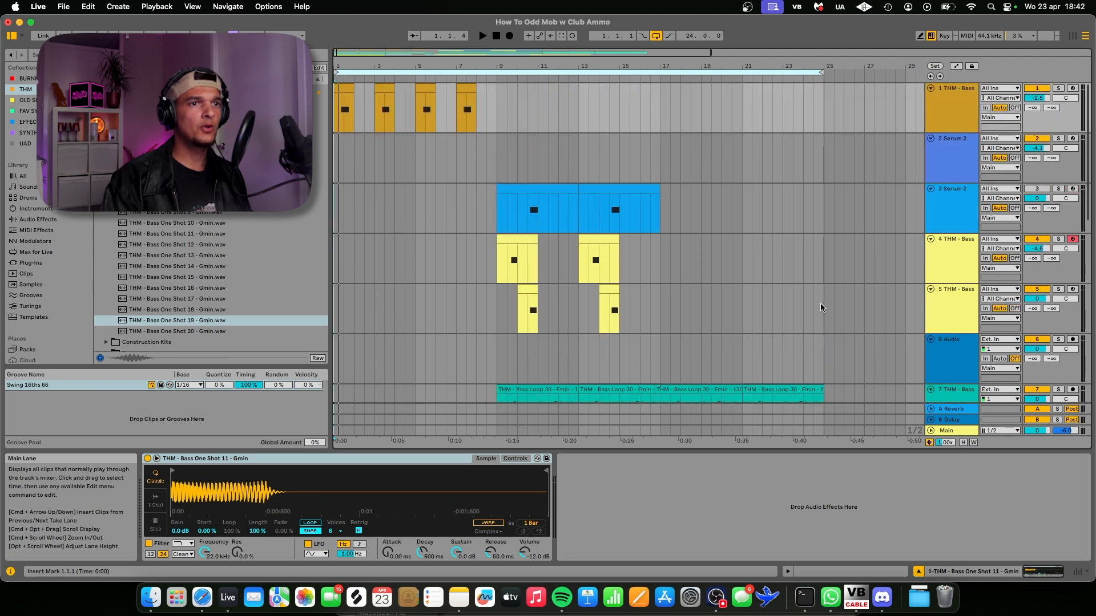
# Arm tracks 1, 3, 4 and 5 in turn and audition their bass and Serum 2 sounds with played notes.
pyautogui.click(1073, 87)
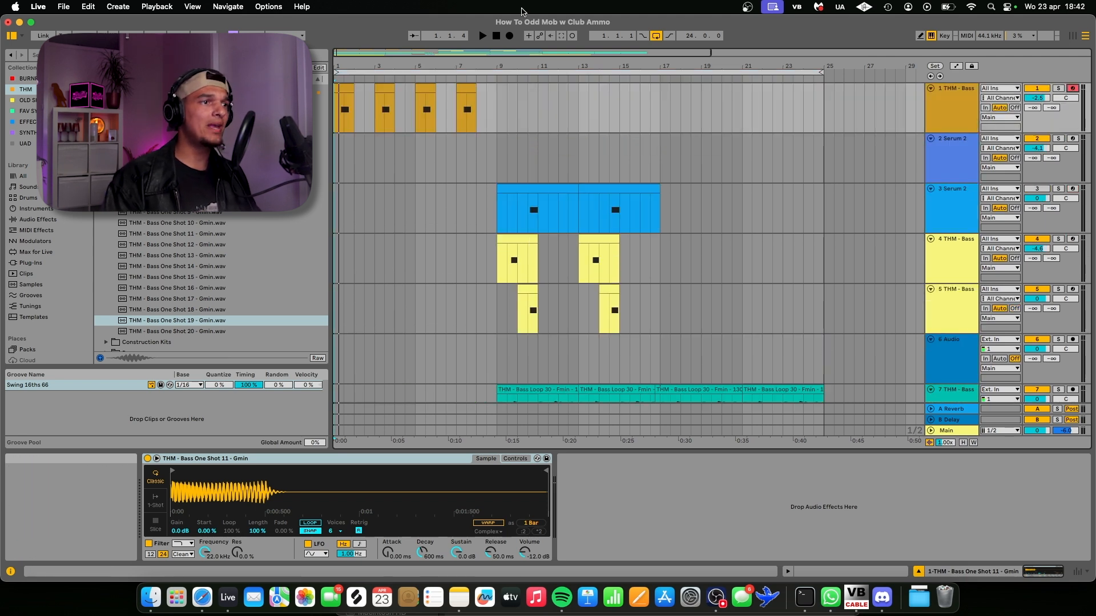
pyautogui.press('x')
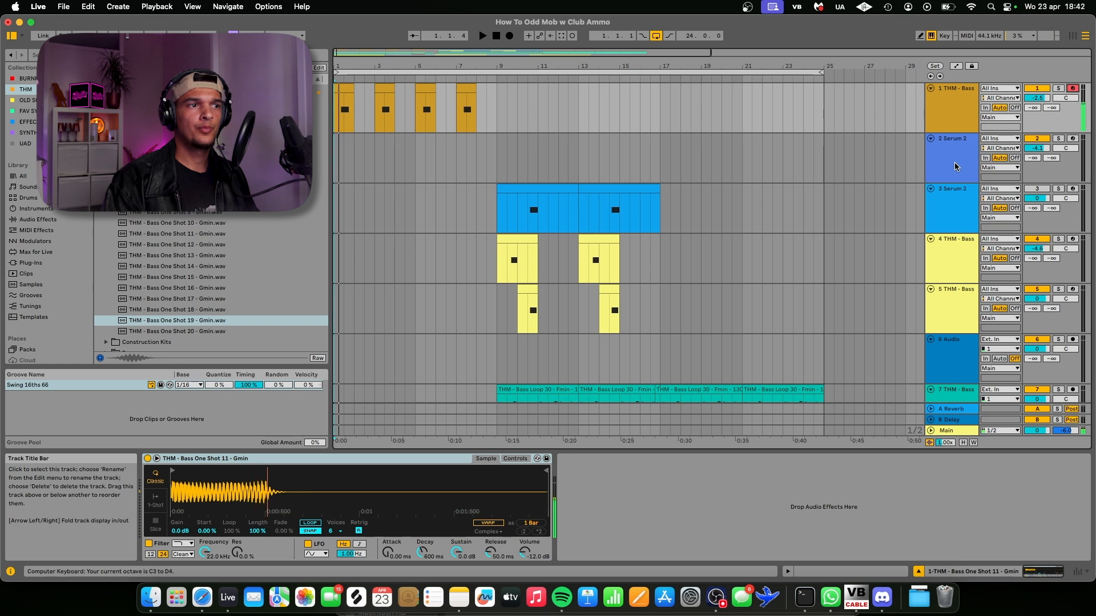
pyautogui.click(1072, 189)
pyautogui.click(1072, 239)
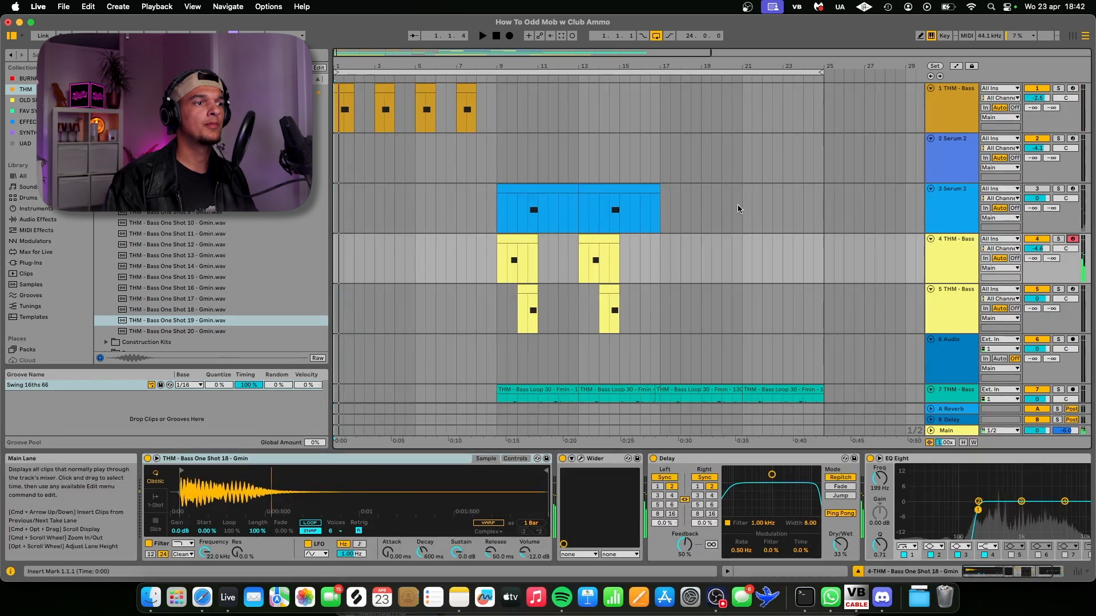
pyautogui.scroll(-1, 737, 208)
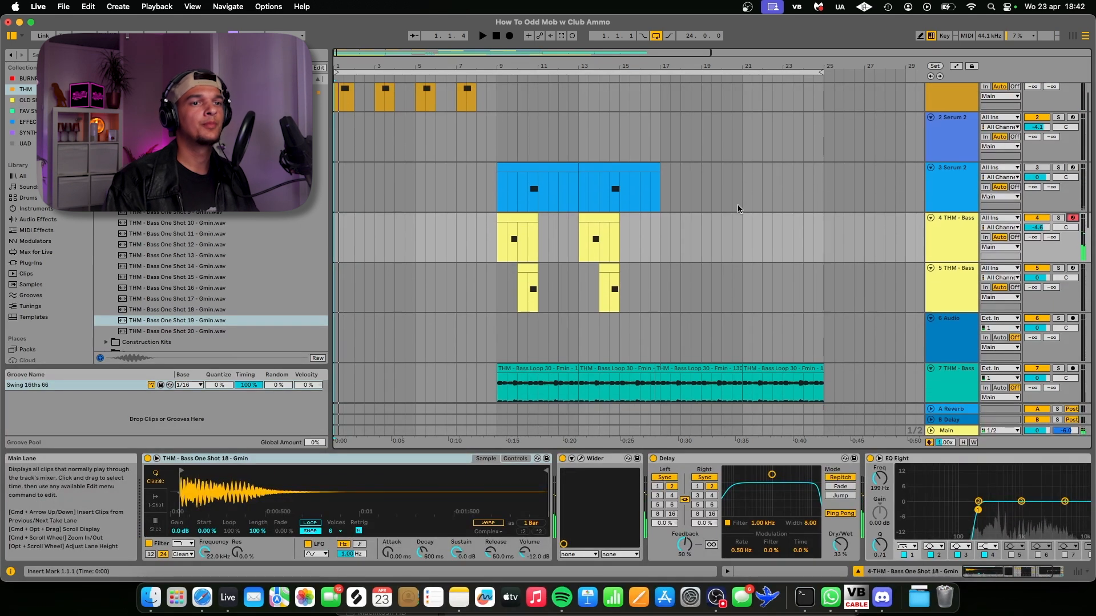
pyautogui.click(1072, 266)
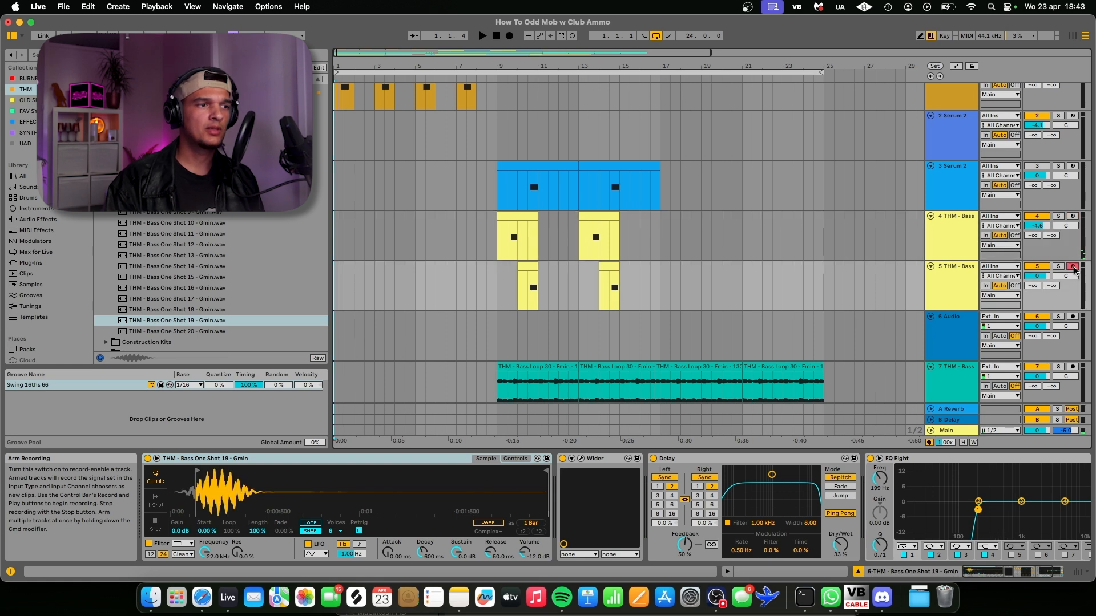
pyautogui.scroll(-5, 569, 319)
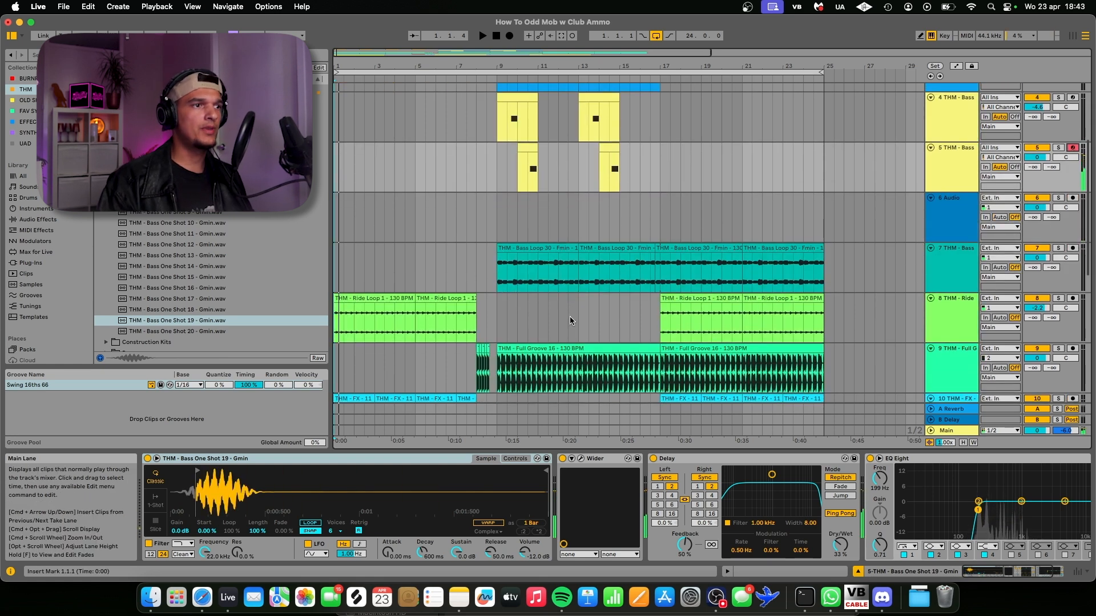
pyautogui.scroll(2, 910, 239)
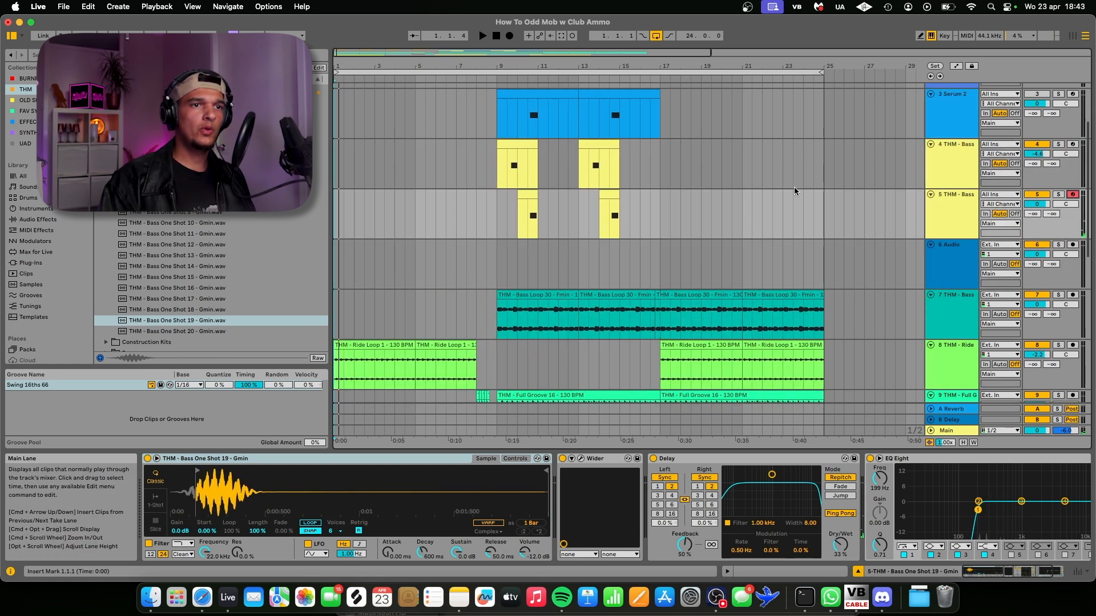
# Inspect the effects chains on bass tracks 5 and 4, including the Wider plug-in window, Delay and EQ Eight.
pyautogui.hscroll(5, 756, 495)
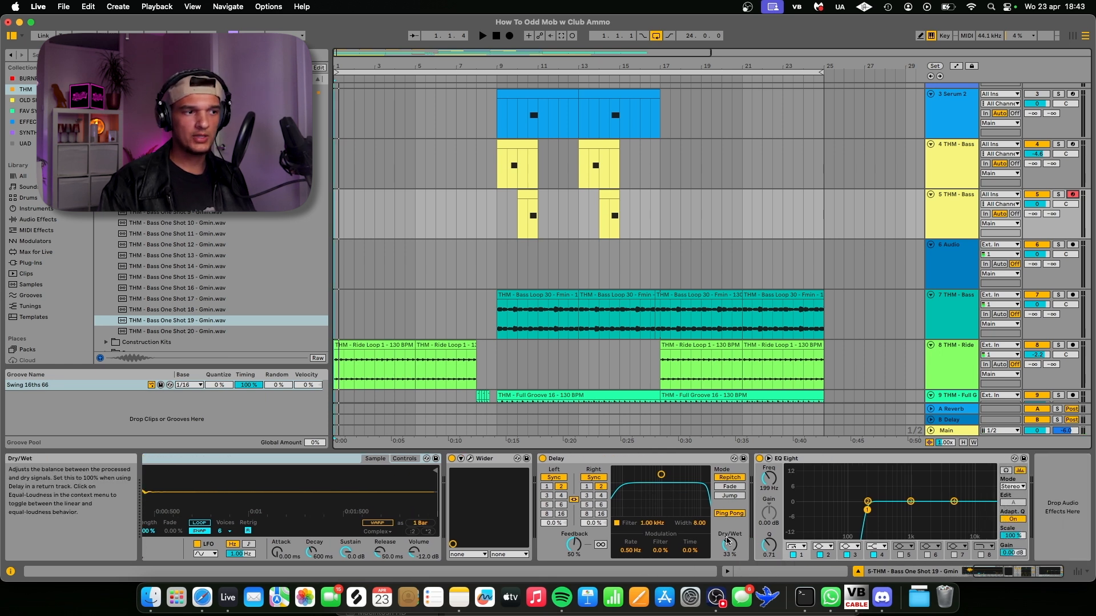
pyautogui.click(470, 459)
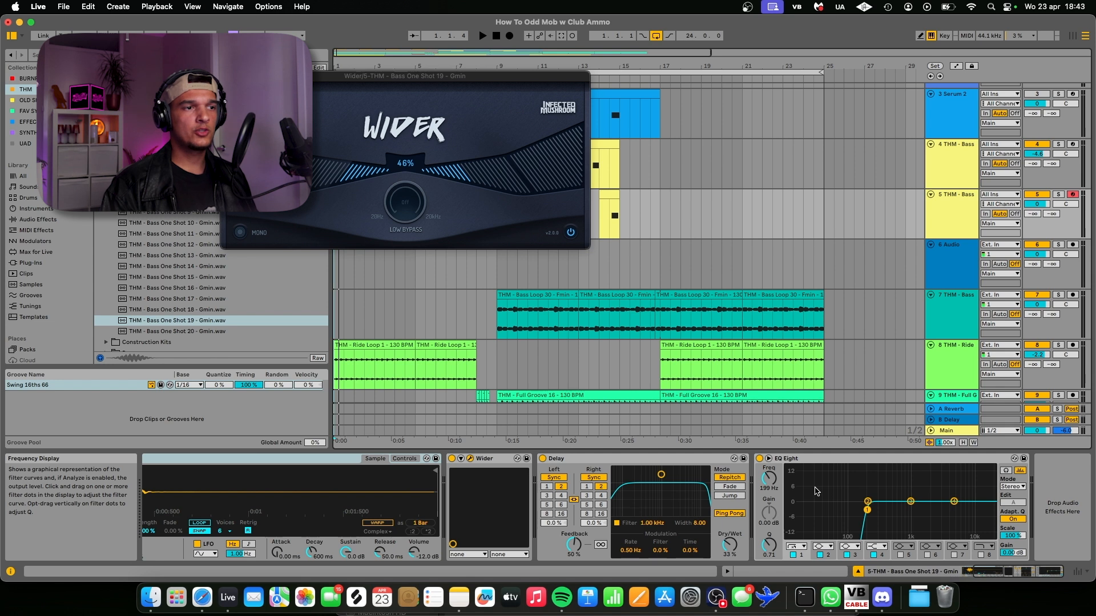
pyautogui.click(941, 162)
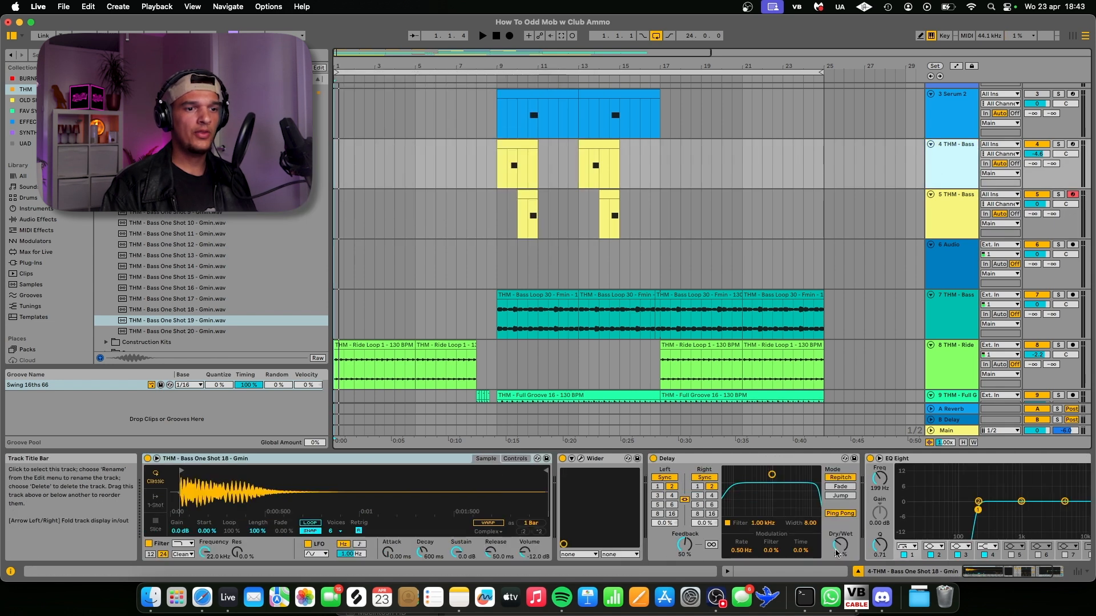
pyautogui.hscroll(5, 844, 503)
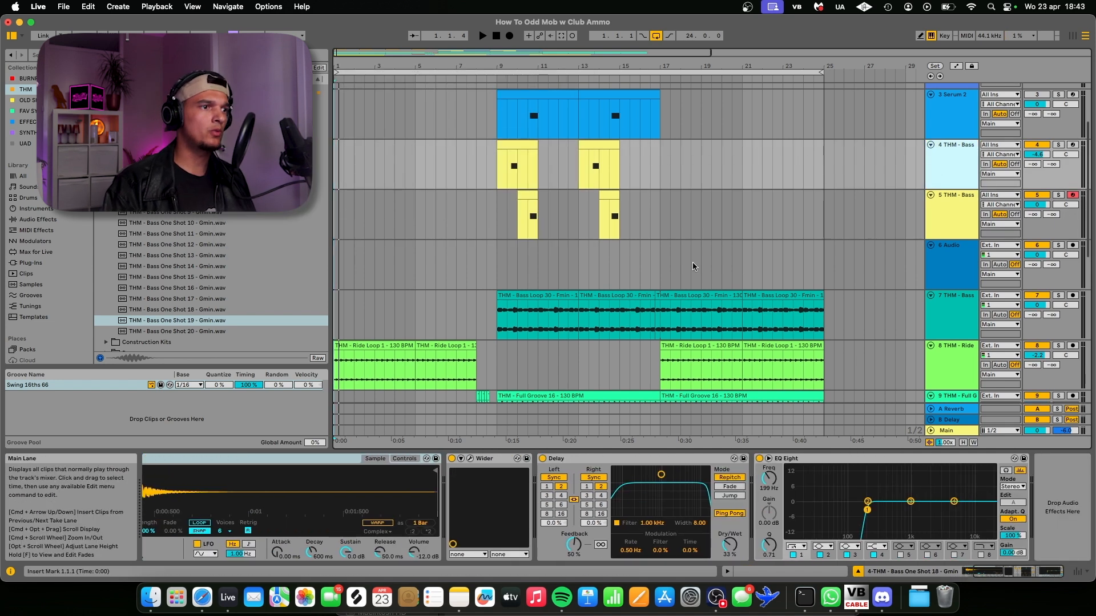
# Solo track 7 and play its first Bass Loop 30 clip from bar 9.
pyautogui.click(954, 309)
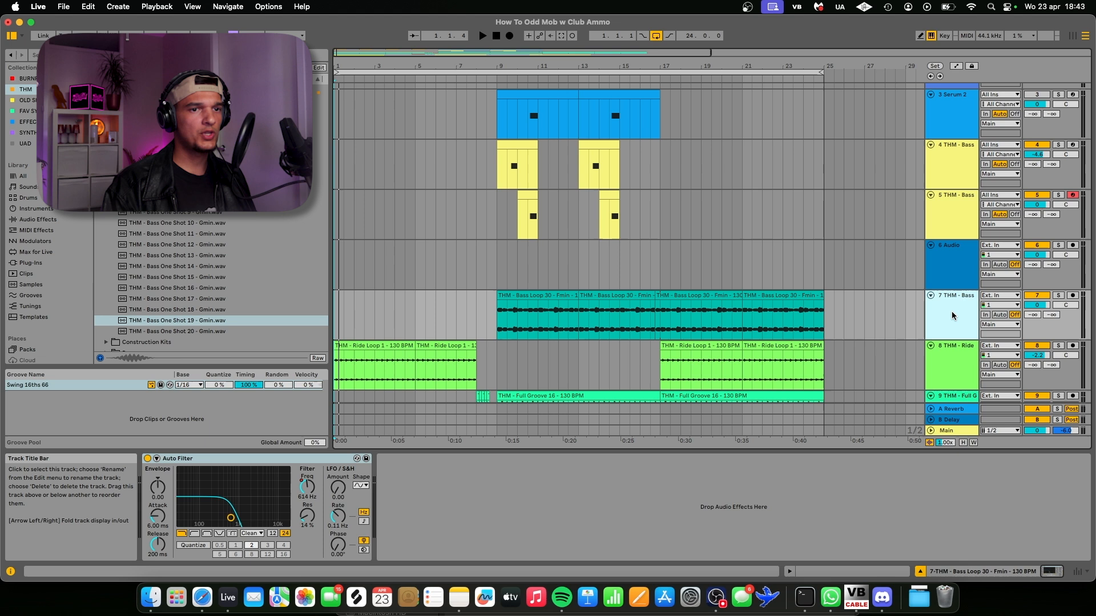
pyautogui.click(1058, 296)
pyautogui.scroll(5, 545, 308)
pyautogui.hscroll(-3, 545, 308)
pyautogui.scroll(-1, 545, 309)
pyautogui.click(574, 268)
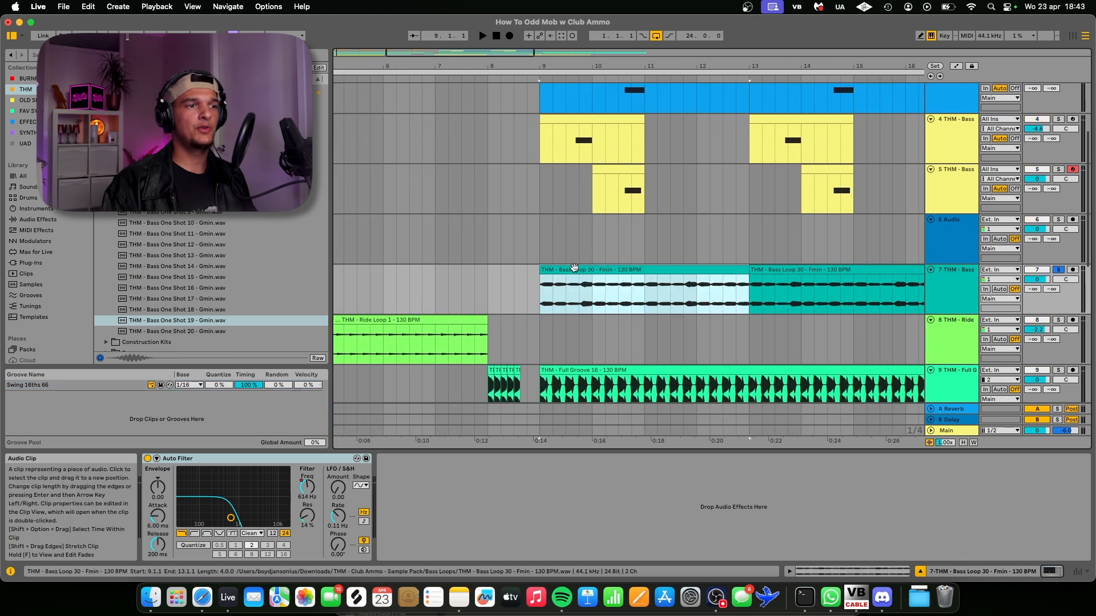
pyautogui.press('space')
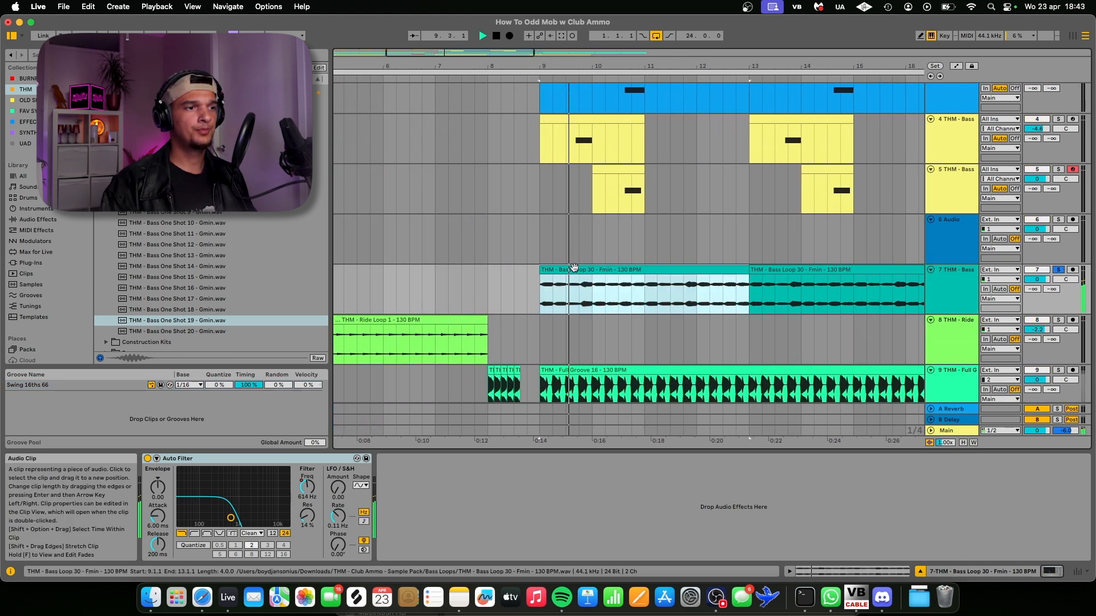
pyautogui.hscroll(5, 574, 267)
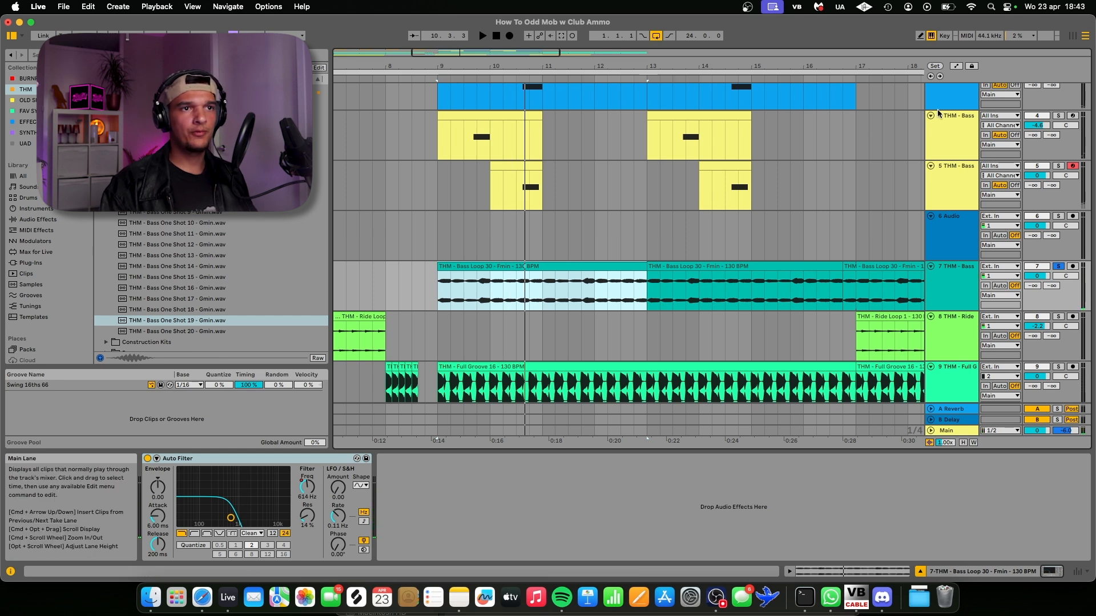
# Show the automation lanes and listen to track 7's Auto Filter frequency sweeps at the first clip and from bar 16.
pyautogui.press('a')
pyautogui.scroll(-3, 659, 291)
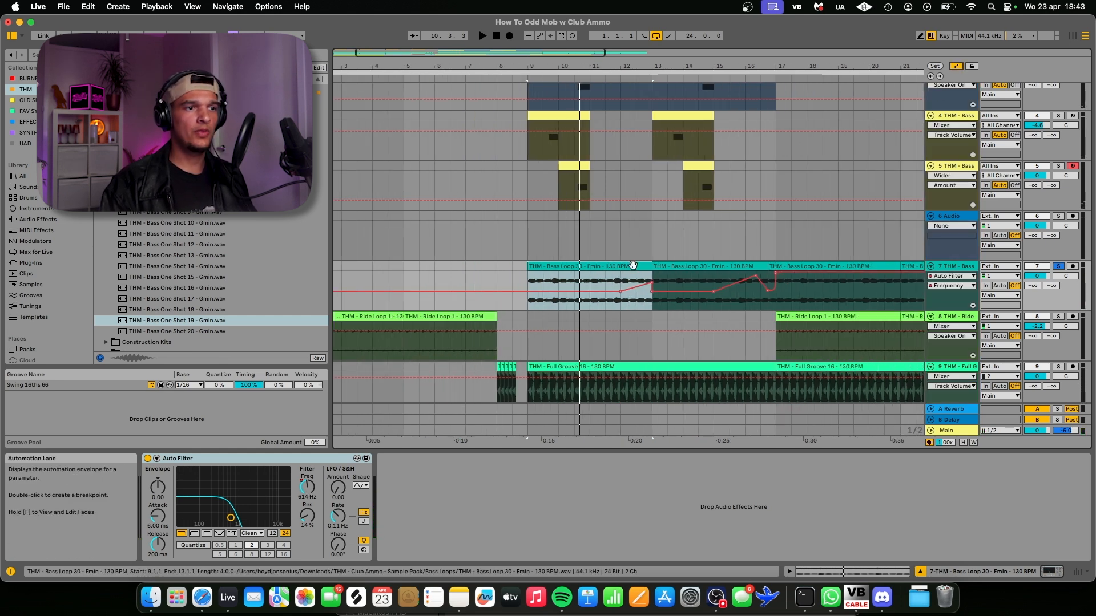
pyautogui.press('space')
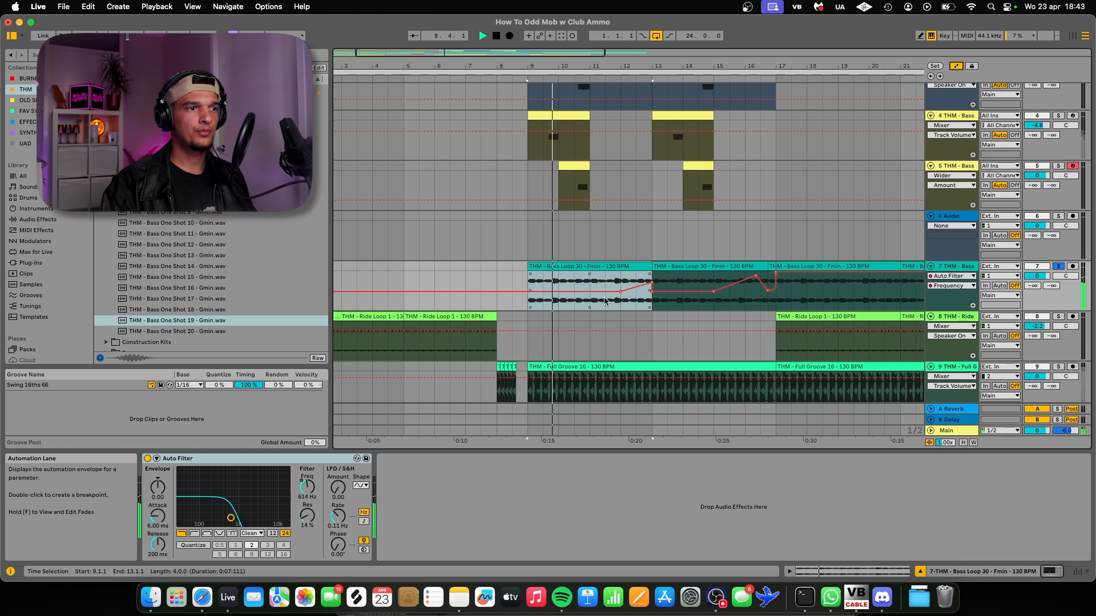
pyautogui.click(621, 291)
pyautogui.click(745, 302)
pyautogui.press('space')
pyautogui.press('space')
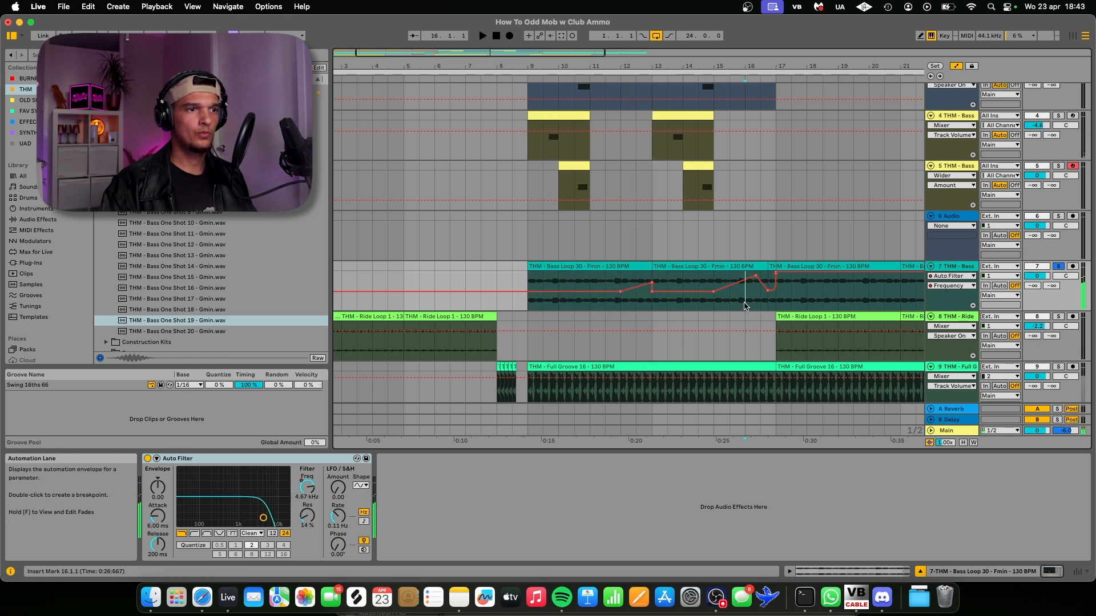
pyautogui.hscroll(3, 746, 304)
pyautogui.press('space')
pyautogui.press('space')
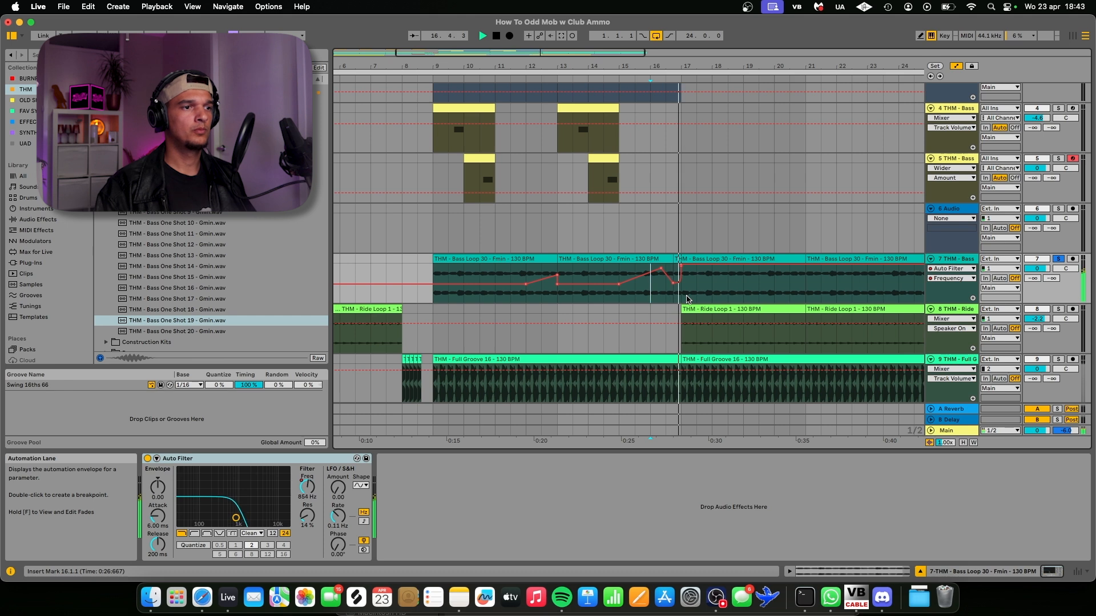
# Solo track 9 and play its Full Groove 16 clip from bar 9.
pyautogui.scroll(-5, 687, 299)
pyautogui.scroll(-1, 524, 286)
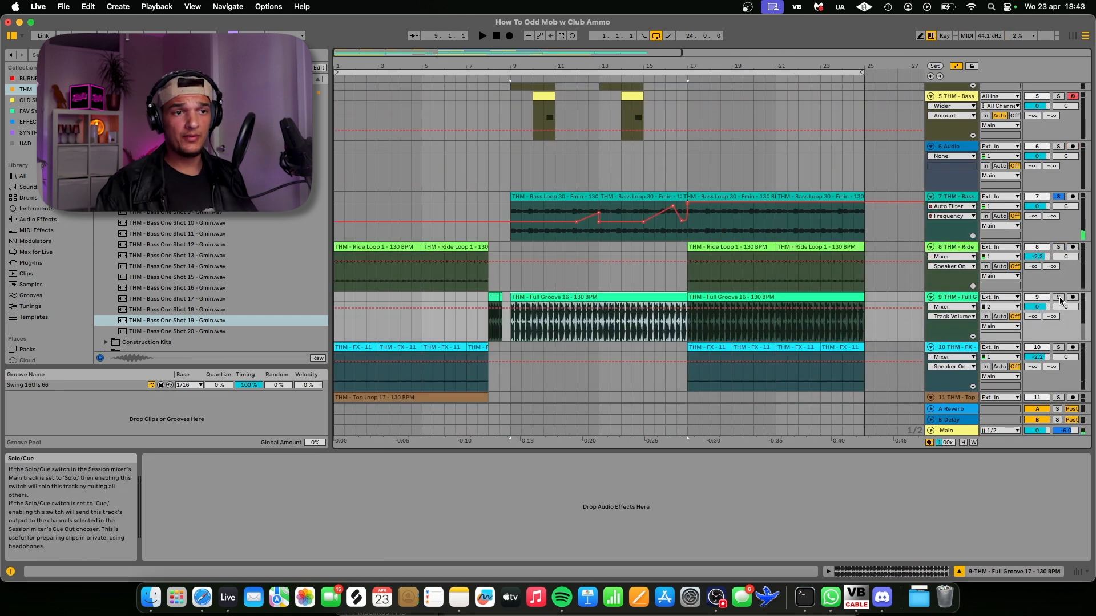
pyautogui.click(1059, 297)
pyautogui.press('space')
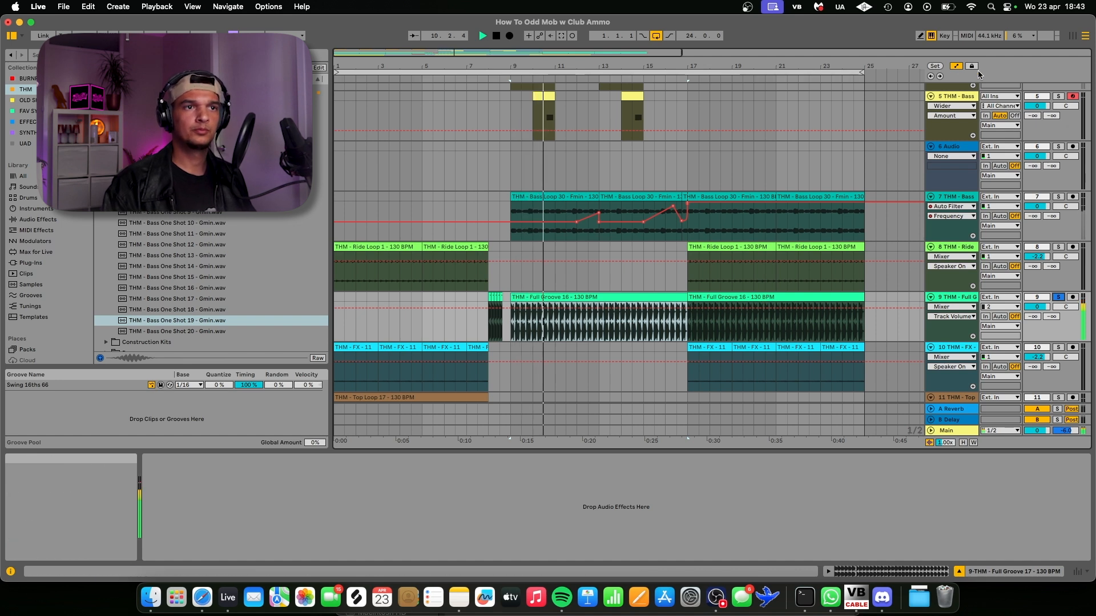
# Hide the automation lanes, open the Full Groove 16 clip that starts at bar 9 for editing, and stop playback.
pyautogui.click(955, 65)
pyautogui.scroll(5, 465, 328)
pyautogui.doubleClick(681, 296)
pyautogui.press('space')
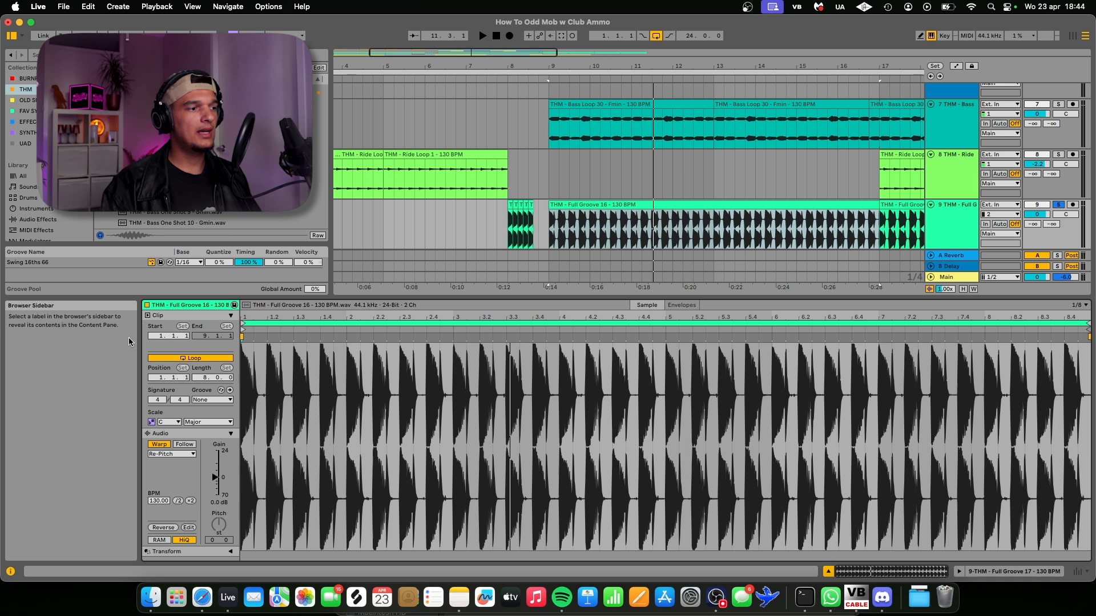
# Try the Complex warp mode on the Full Groove 16 clip, then return it to Re-Pitch and play it.
pyautogui.click(171, 454)
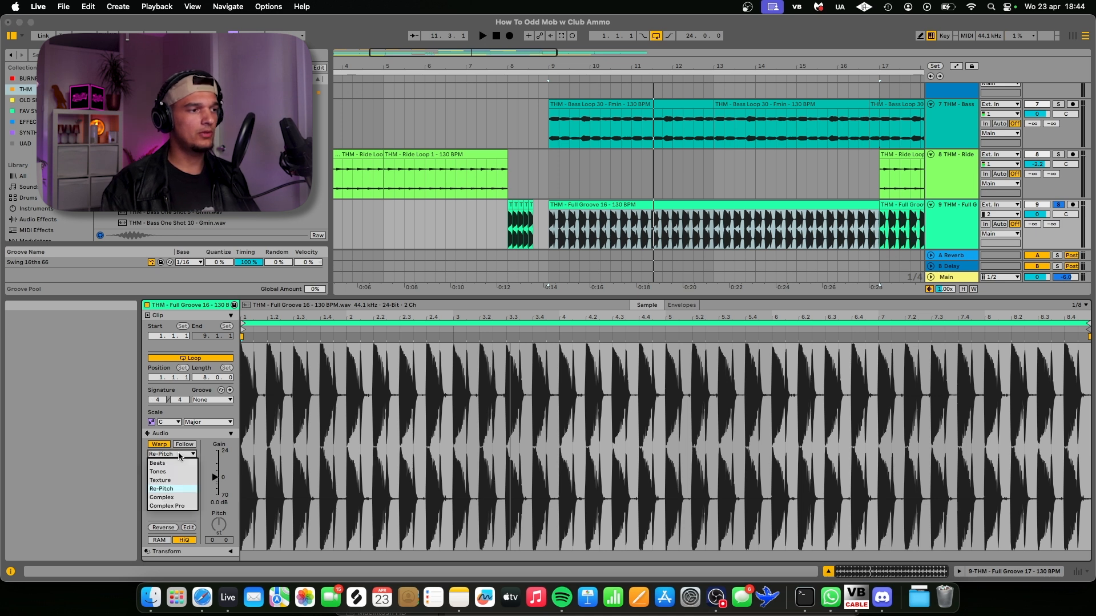
pyautogui.press('Down')
pyautogui.press('Return')
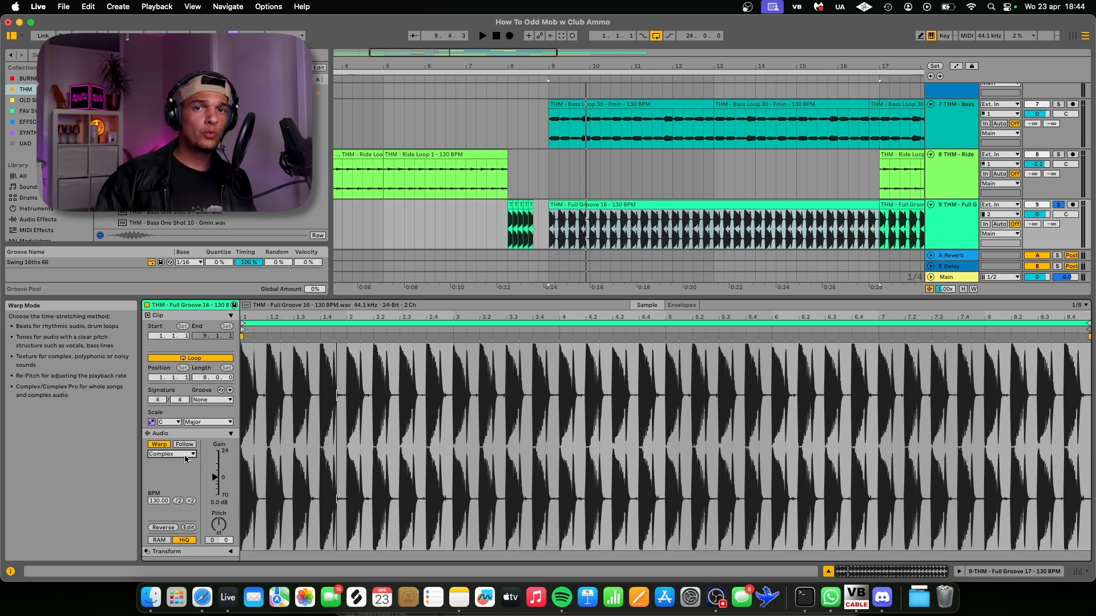
pyautogui.click(186, 455)
pyautogui.click(177, 491)
pyautogui.press('space')
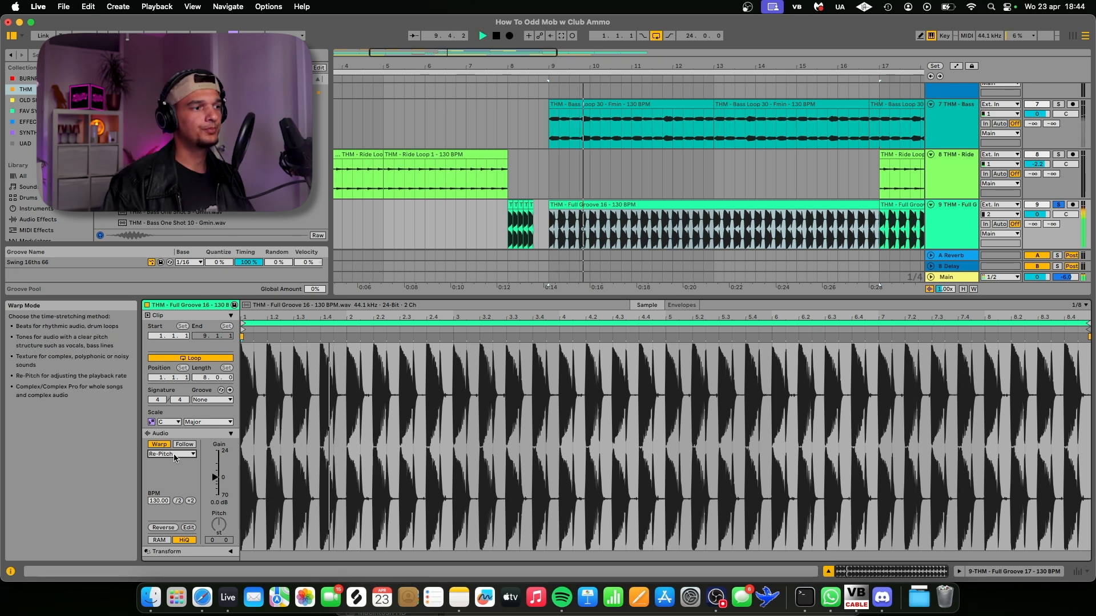
# Try the Beats and Complex warp modes on the Full Groove 16 clip to compare their sound.
pyautogui.click(174, 455)
pyautogui.click(173, 464)
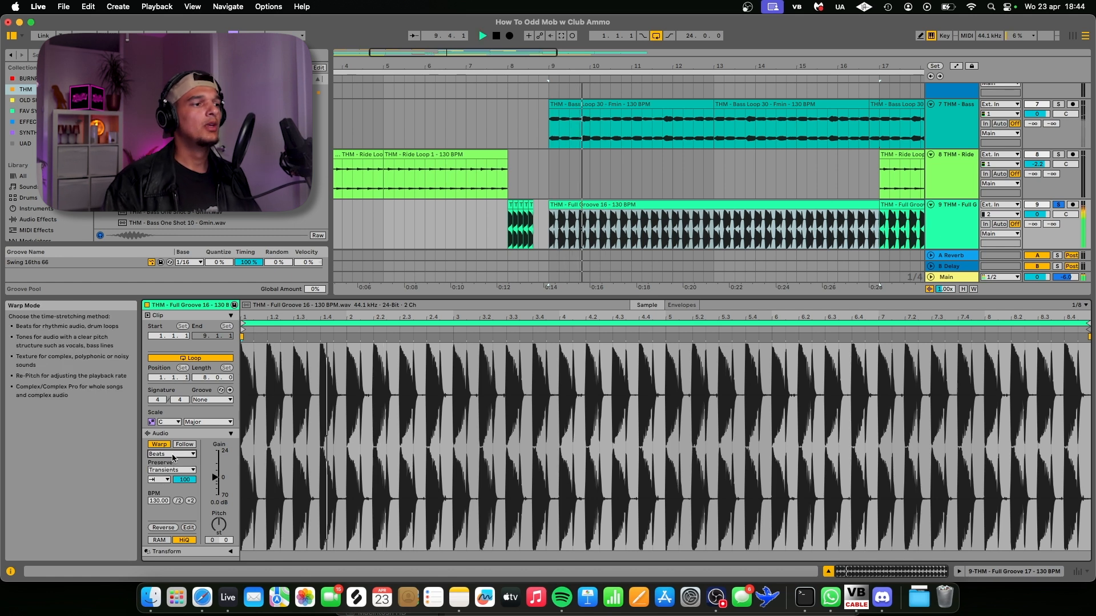
pyautogui.click(173, 456)
pyautogui.click(176, 498)
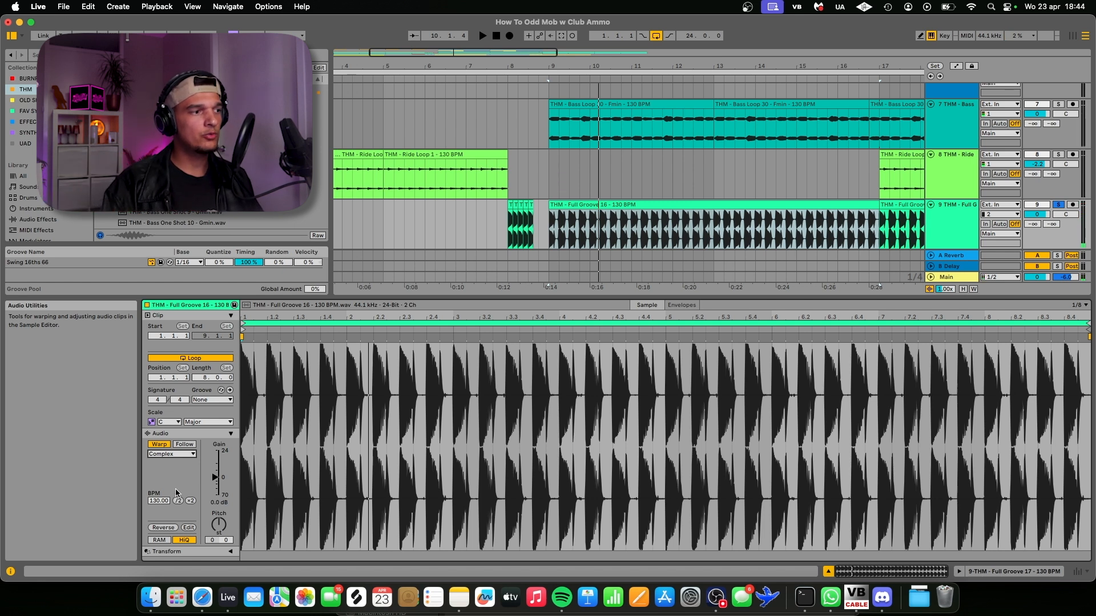
# Set the Full Groove 16 clip's warp mode to Re-Pitch, play it, and switch back to the device view.
pyautogui.click(183, 454)
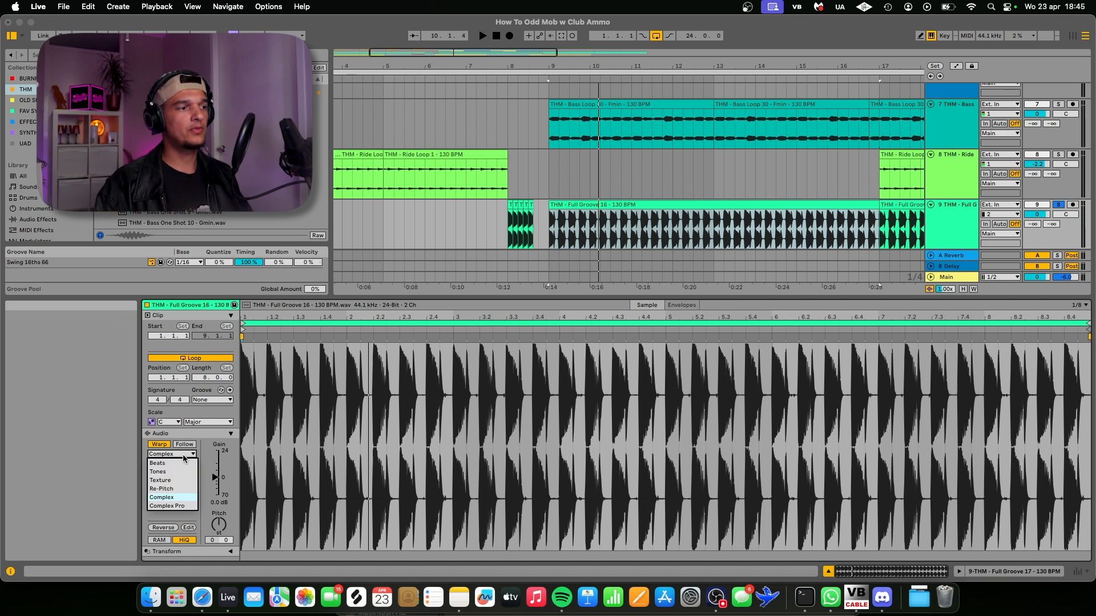
pyautogui.click(171, 491)
pyautogui.press('space')
pyautogui.hotkey('shift', 'Tab')
pyautogui.scroll(-2, 655, 214)
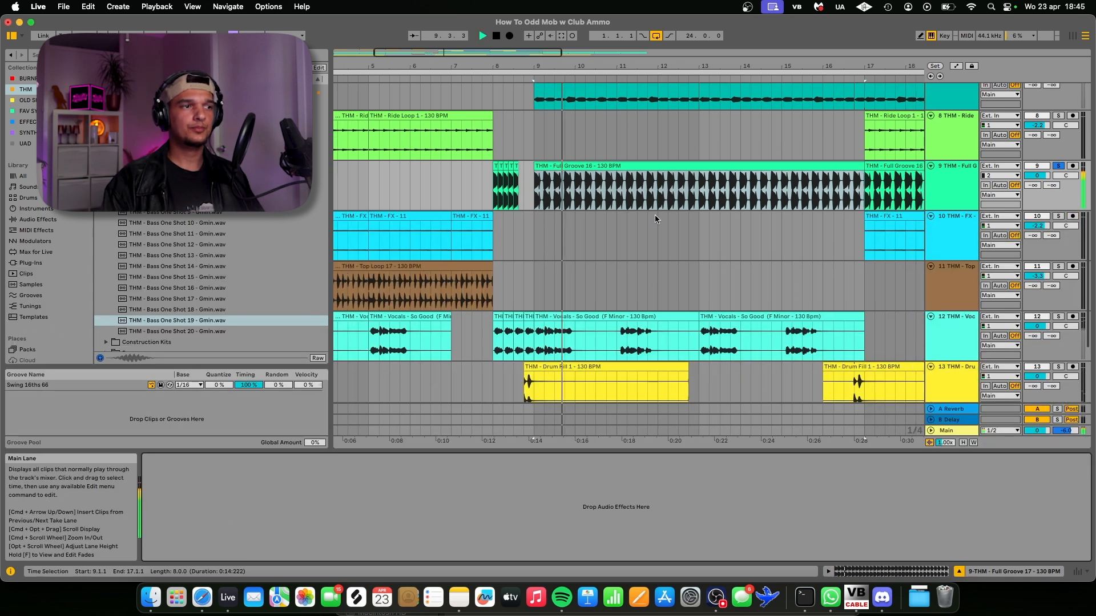
# Stop playback, solo the FX-11 track instead of the Full Groove, and play it from the start of the arrangement.
pyautogui.press('space')
pyautogui.scroll(-1, 765, 329)
pyautogui.hscroll(-2, 486, 230)
pyautogui.scroll(-3, 601, 224)
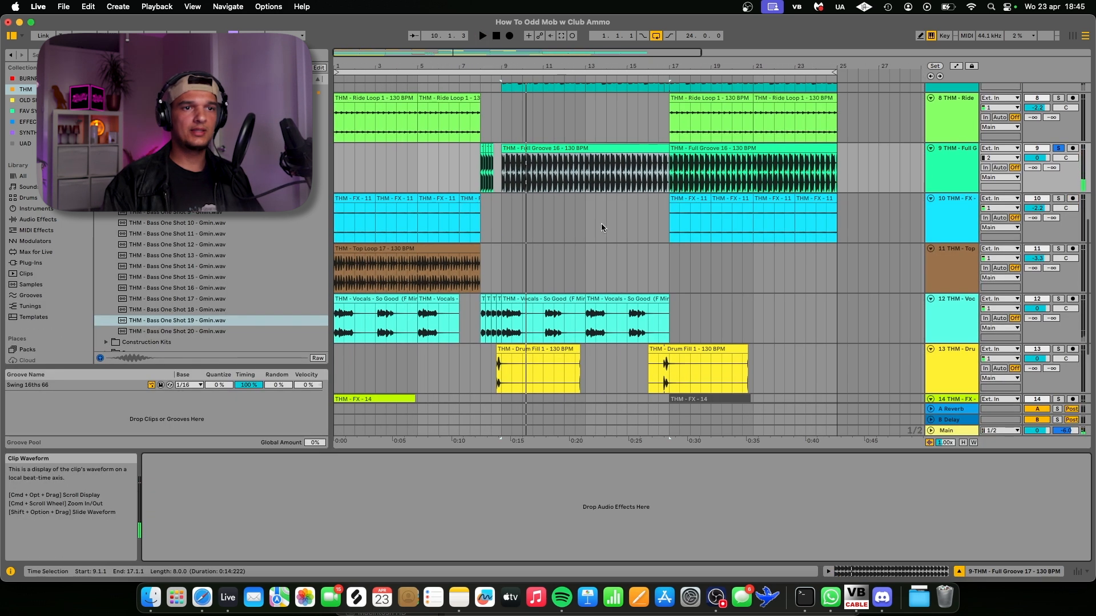
pyautogui.click(1059, 199)
pyautogui.click(341, 228)
pyautogui.press('space')
pyautogui.scroll(5, 341, 228)
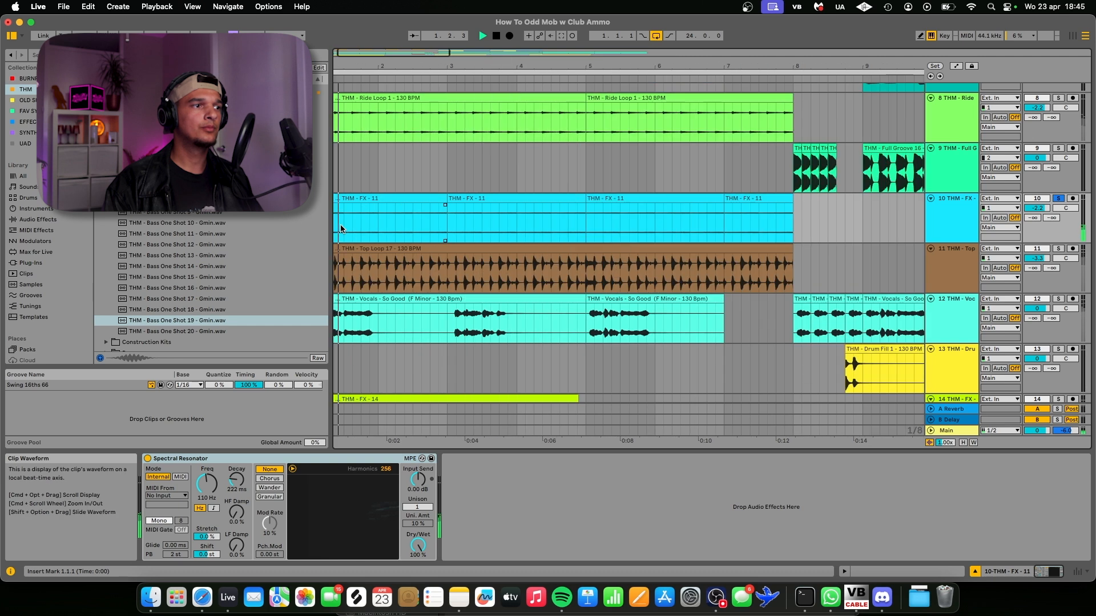
# Try the Spectral Resonator's frequency at 216 Hz on the FX-11 track, then set it to 117 Hz while auditioning.
pyautogui.click(958, 230)
pyautogui.press('space')
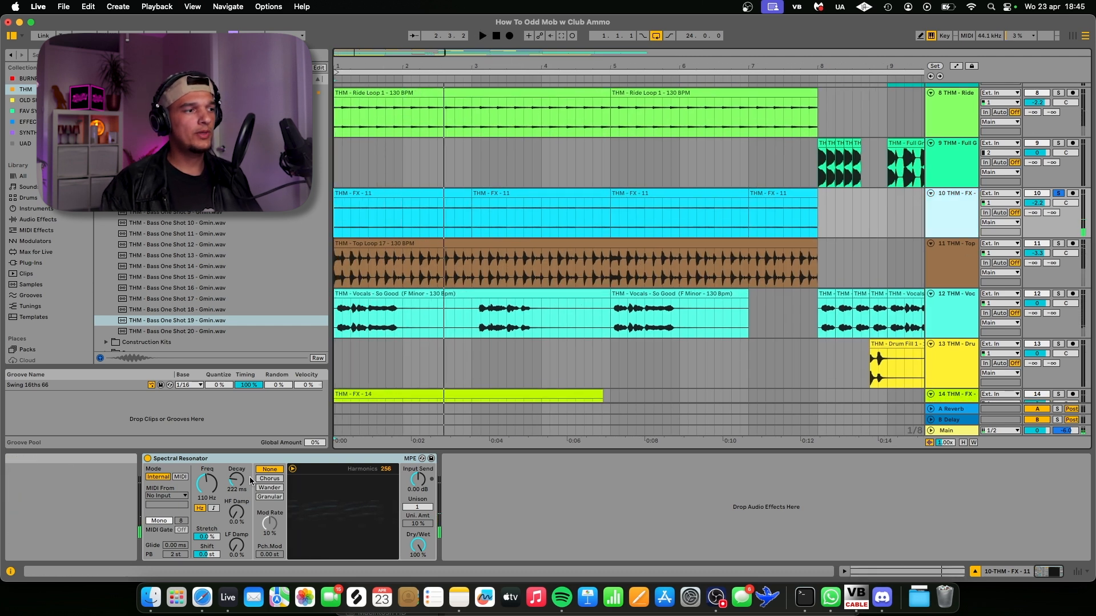
pyautogui.moveTo(204, 488); pyautogui.dragTo(204, 465)
pyautogui.press('space')
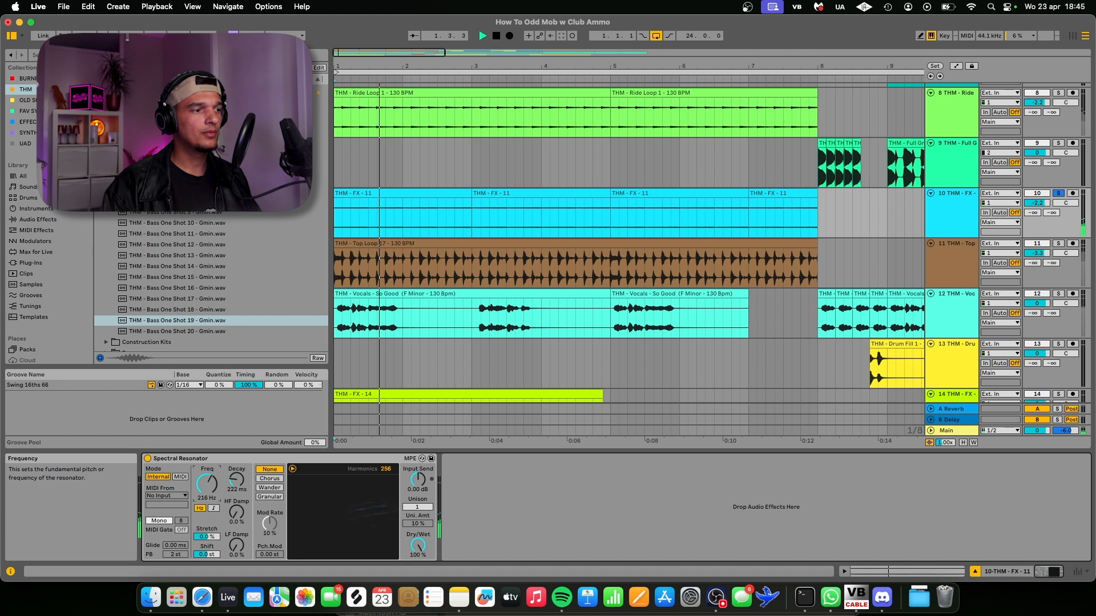
pyautogui.moveTo(206, 484)
pyautogui.mouseDown()
pyautogui.moveTo(206, 501)
pyautogui.moveTo(206, 484)
pyautogui.mouseUp()
pyautogui.press('space')
pyautogui.press('space')
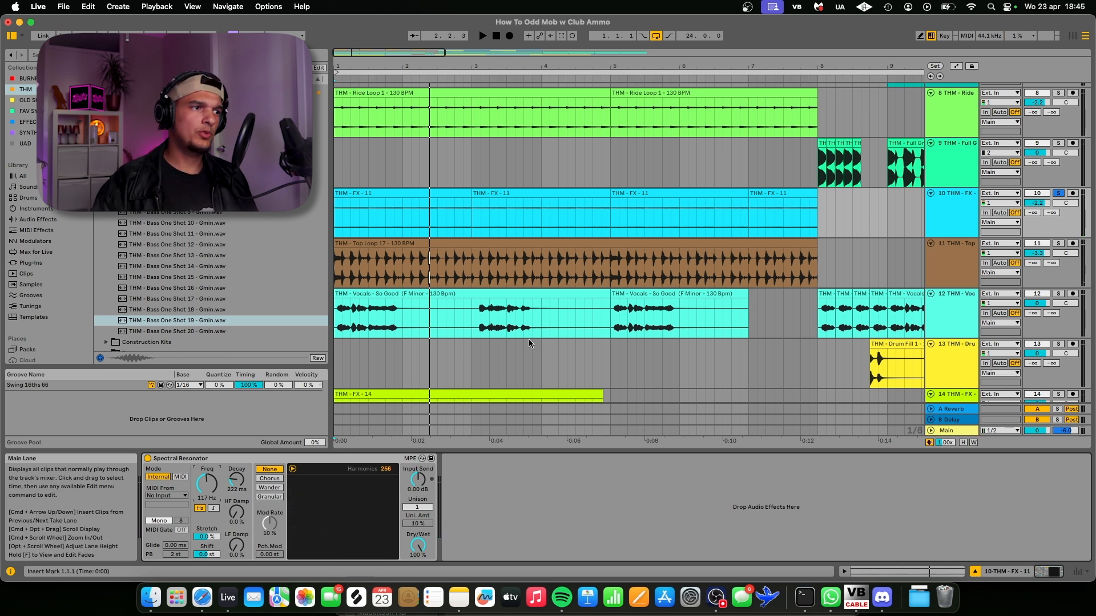
# Switch off the Spectral Resonator on the FX-11 track and play the loop dry for comparison.
pyautogui.click(940, 217)
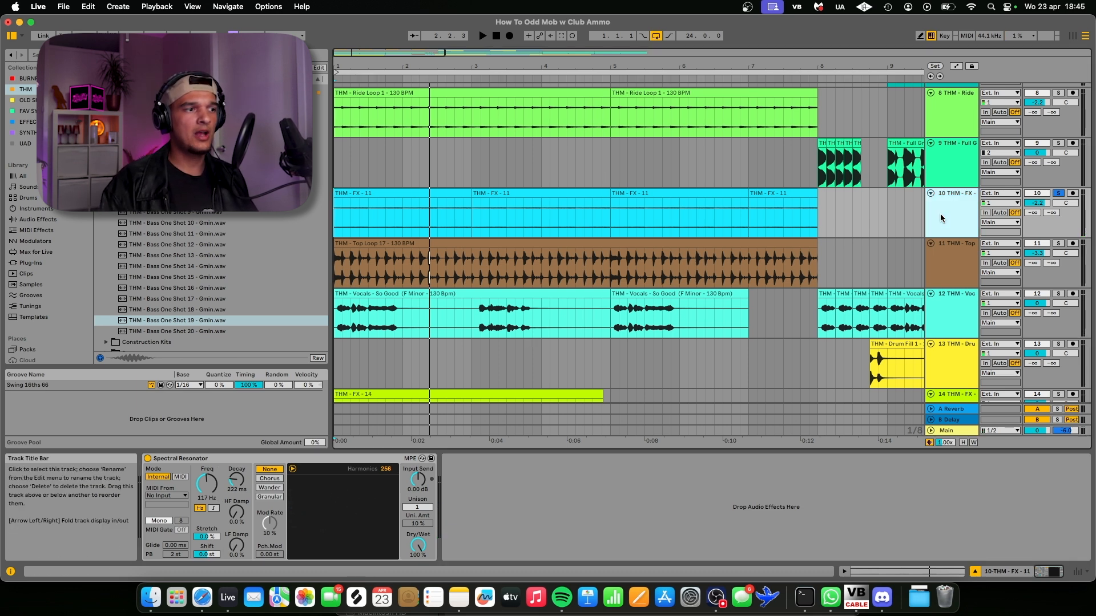
pyautogui.click(147, 459)
pyautogui.press('space')
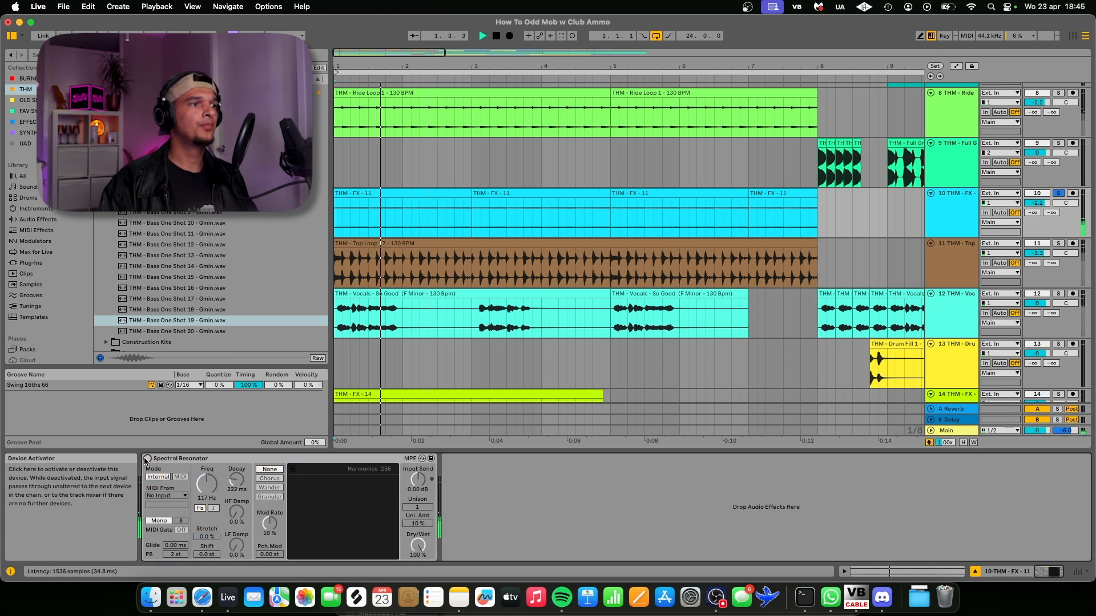
pyautogui.press('space')
# Solo the Top Loop 17 track, play it, and show the automation lanes to examine its Delay Dry/Wet curve.
pyautogui.press('-')
pyautogui.click(1058, 243)
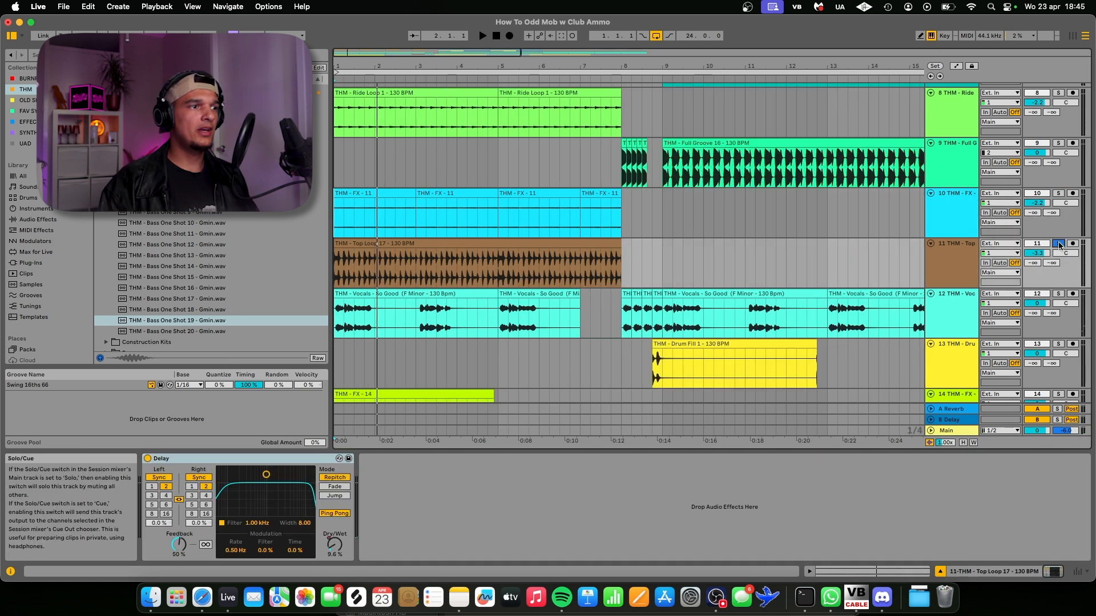
pyautogui.press('space')
pyautogui.click(430, 240)
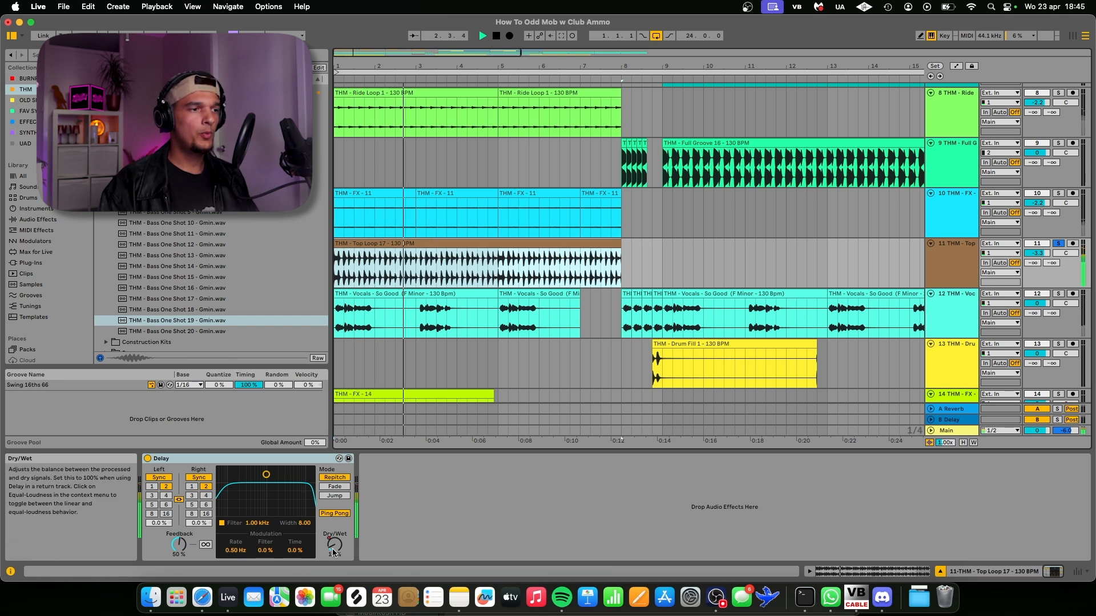
pyautogui.click(376, 508)
pyautogui.press('a')
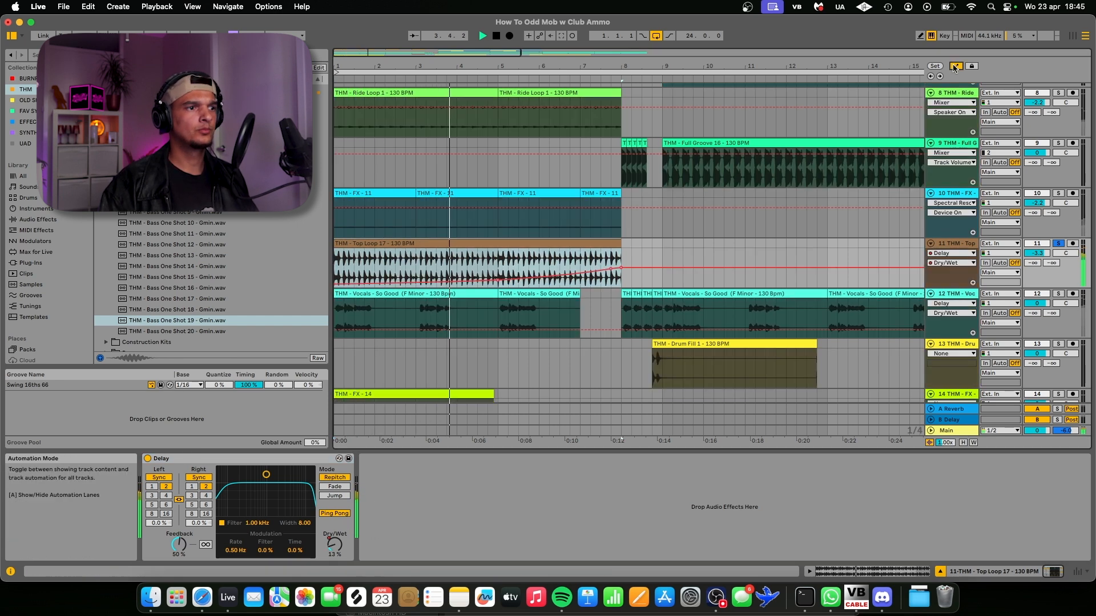
pyautogui.click(563, 259)
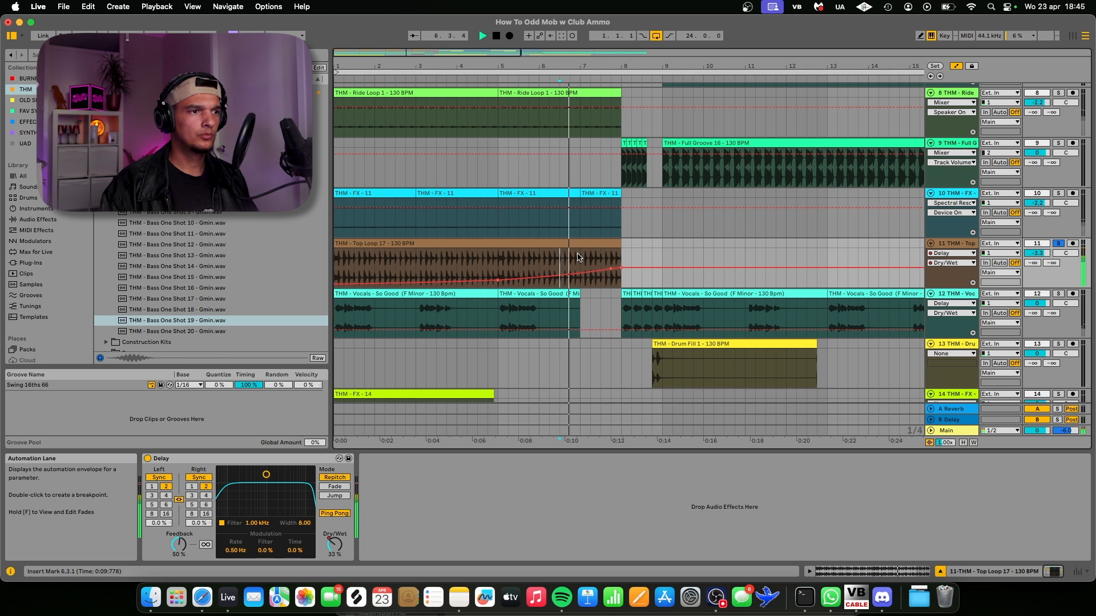
# Solo the Full Groove track alongside the Top Loop, play the transition from bar 8, then clear both solos.
pyautogui.click(625, 163)
pyautogui.press('space')
pyautogui.keyDown('super'); pyautogui.scroll(4, 752, 193); pyautogui.keyUp('super')
pyautogui.hscroll(-3, 752, 190)
pyautogui.scroll(1, 752, 189)
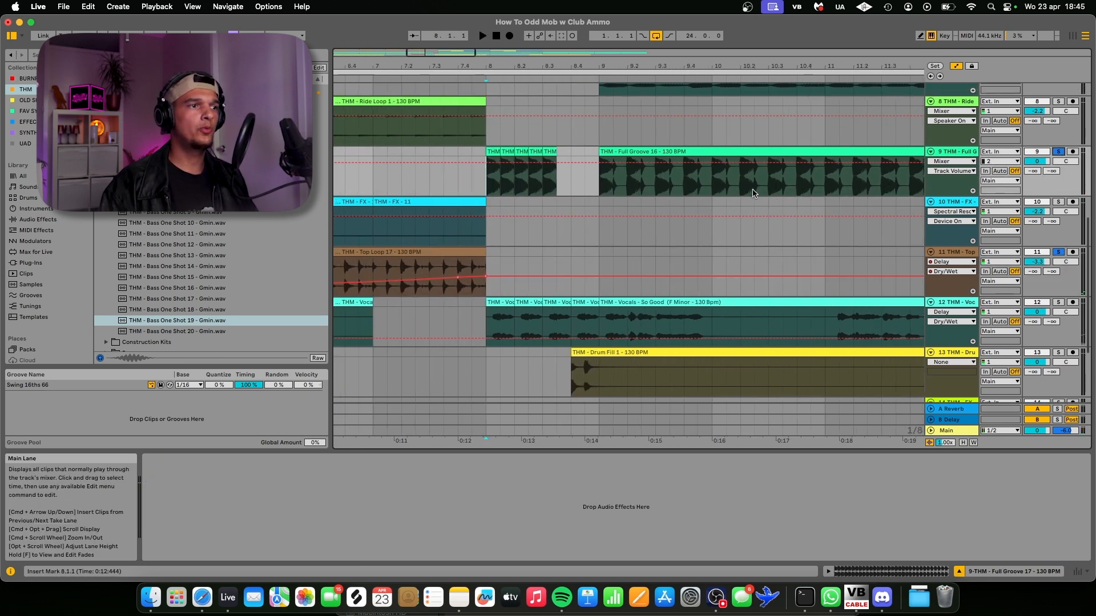
pyautogui.press('space')
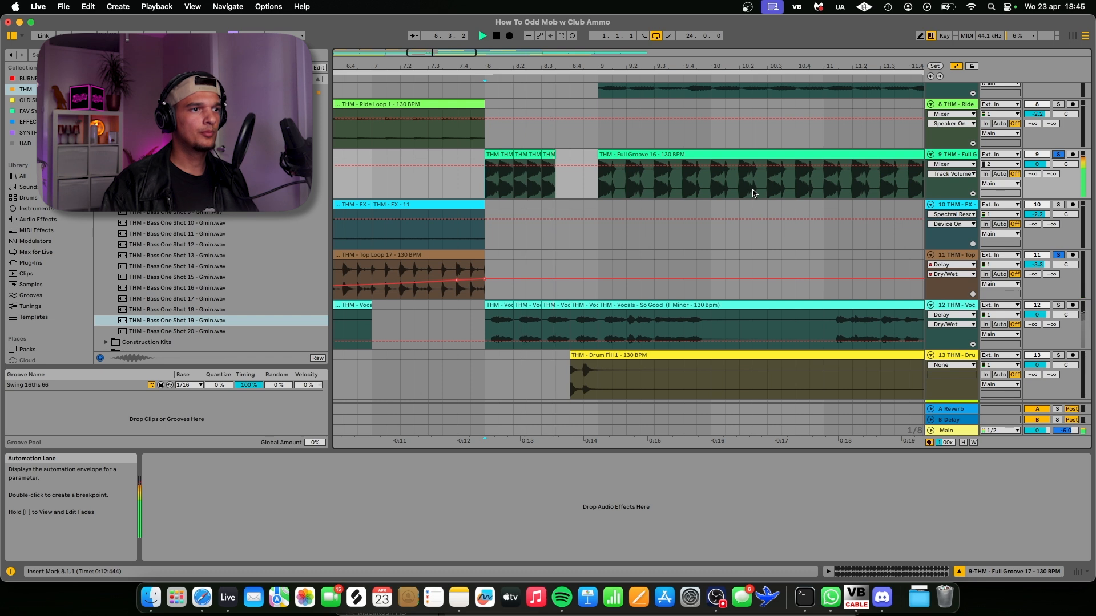
pyautogui.keyDown('super'); pyautogui.scroll(-3, 752, 192); pyautogui.keyUp('super')
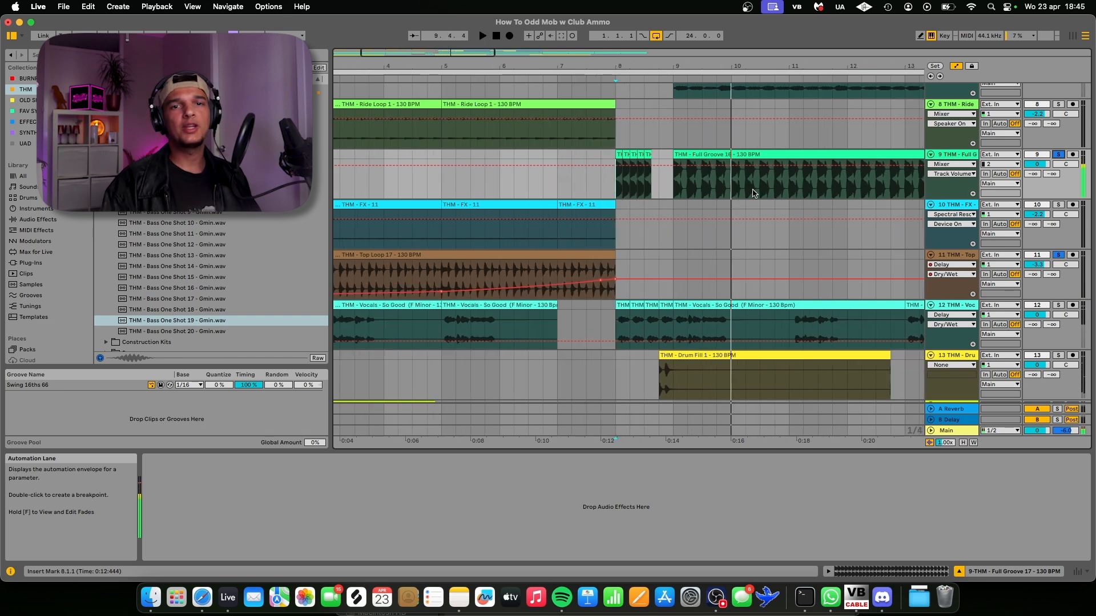
pyautogui.keyDown('super'); pyautogui.scroll(-2, 752, 192); pyautogui.keyUp('super')
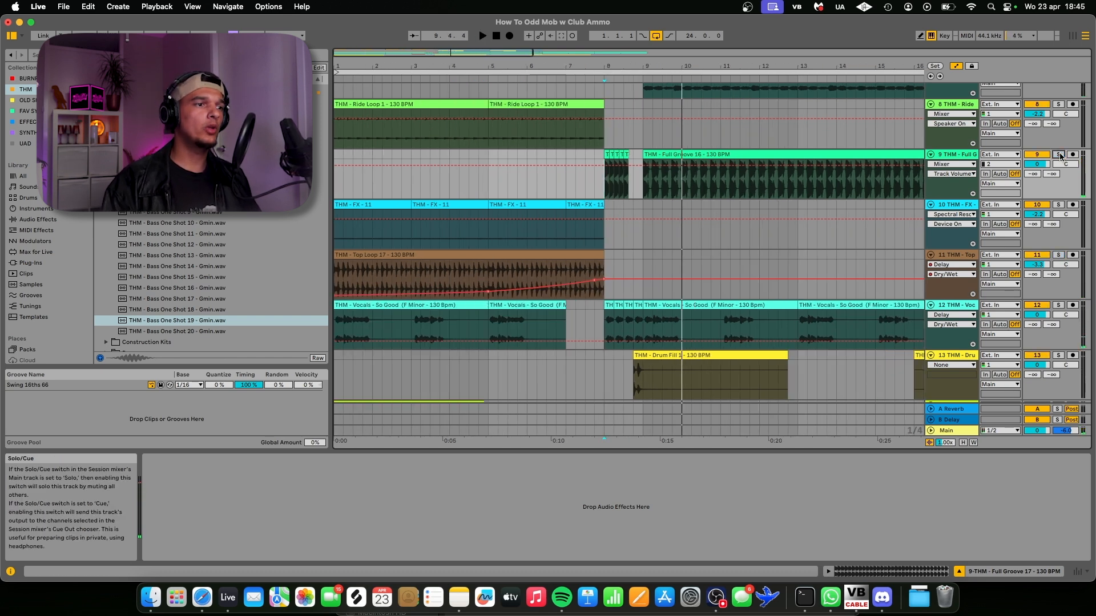
# Solo the So Good vocals track, play it from the start of the arrangement, and hide the automation lanes.
pyautogui.scroll(-3, 765, 255)
pyautogui.press('space')
pyautogui.click(482, 288)
pyautogui.click(1058, 274)
pyautogui.press('space')
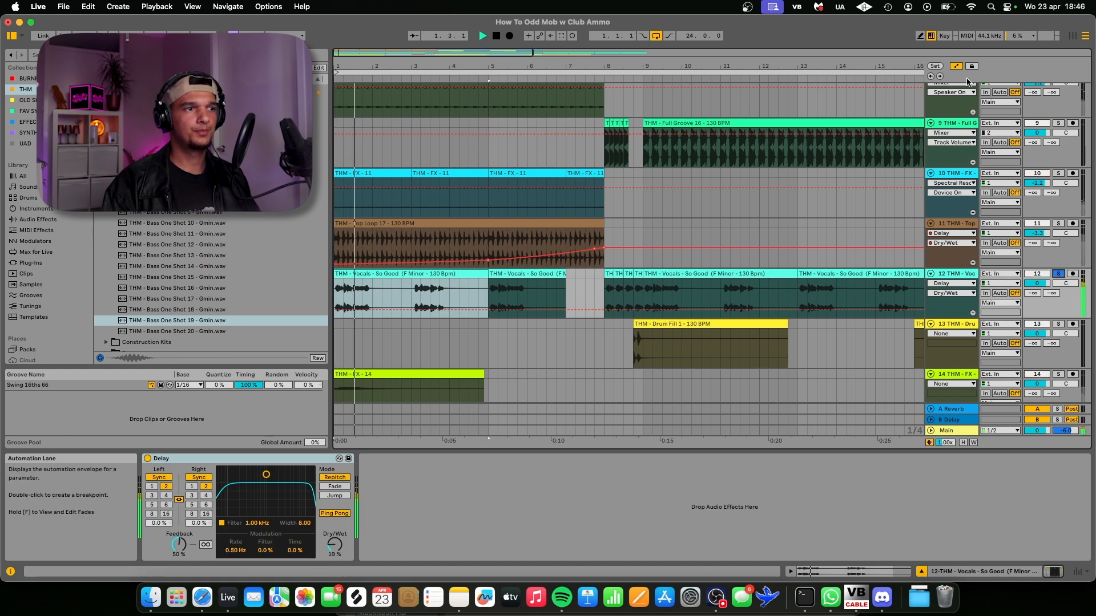
pyautogui.press('a')
pyautogui.scroll(-5, 551, 292)
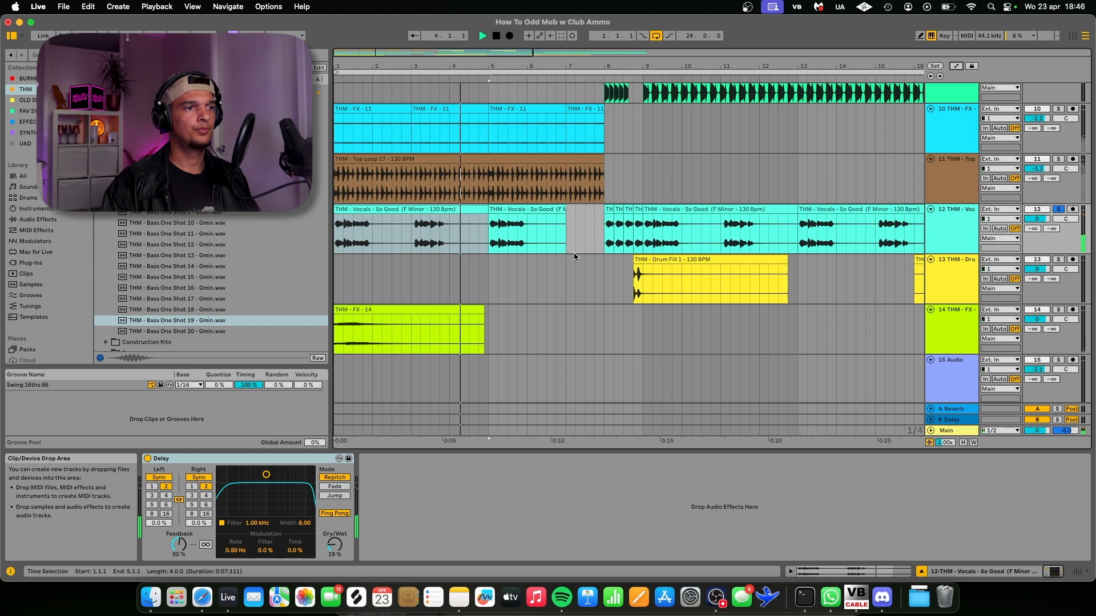
# Play the soloed vocal chops from bar 8 into the second vocal section, then stop playback.
pyautogui.click(609, 231)
pyautogui.press('space')
pyautogui.press('space')
pyautogui.hscroll(3, 613, 230)
pyautogui.scroll(1, 613, 229)
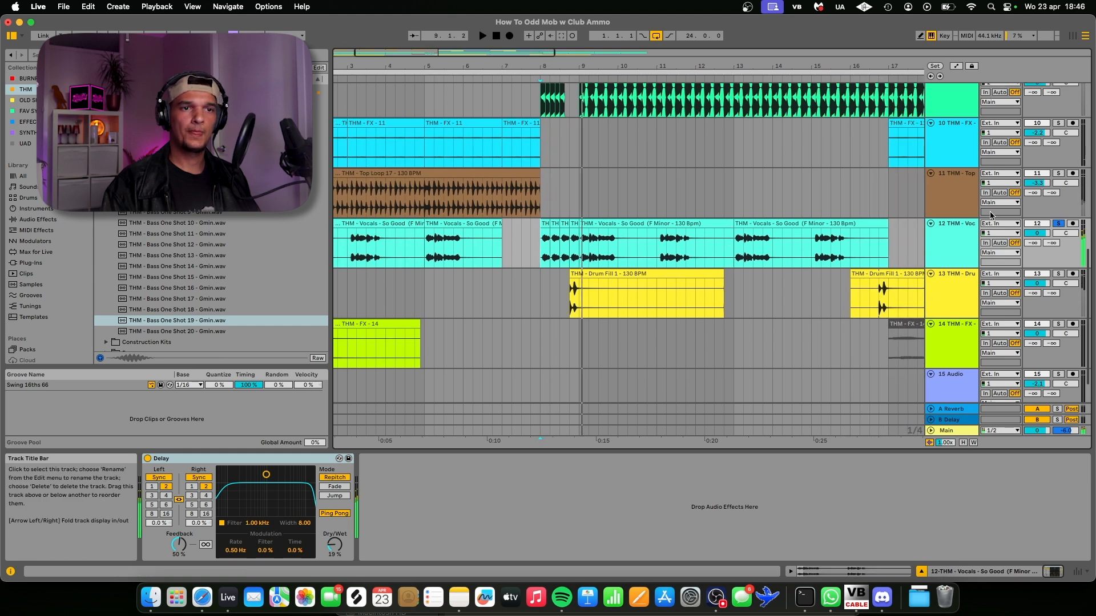
# Unsolo the vocals track and play the full mix from bar 8, then stop playback.
pyautogui.click(1059, 224)
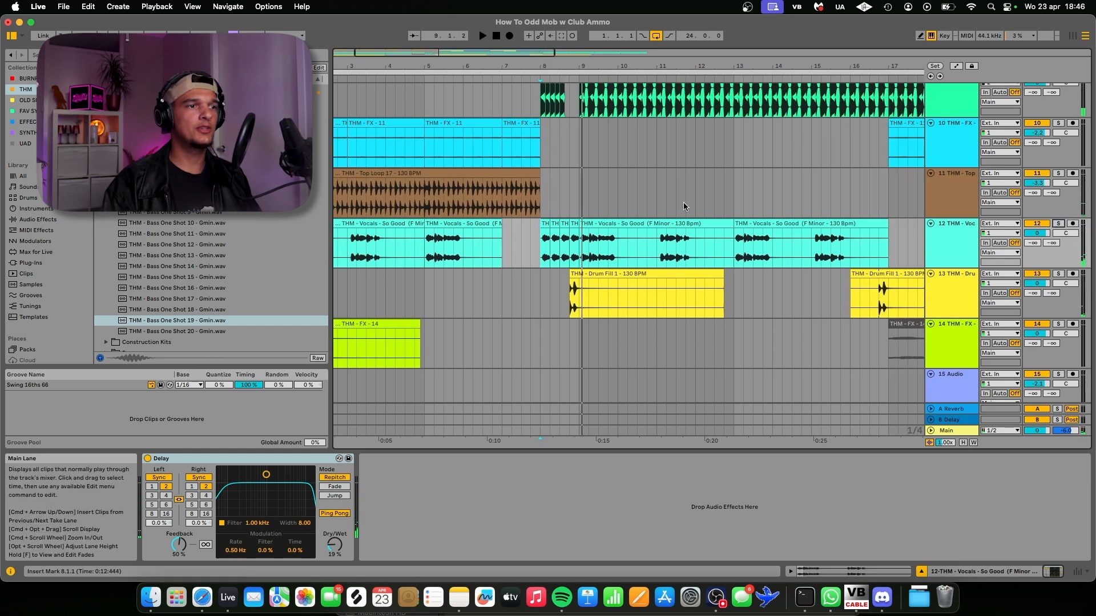
pyautogui.press('space')
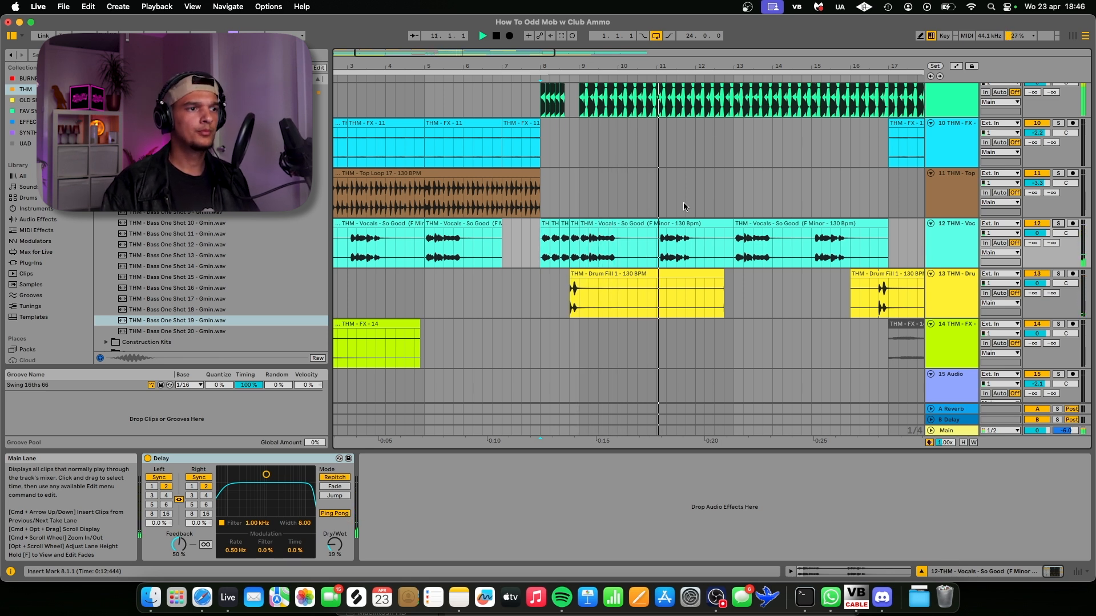
pyautogui.press('space')
# Solo the Drum Fill 1 track and audition its first clip just before bar 9 twice.
pyautogui.click(582, 274)
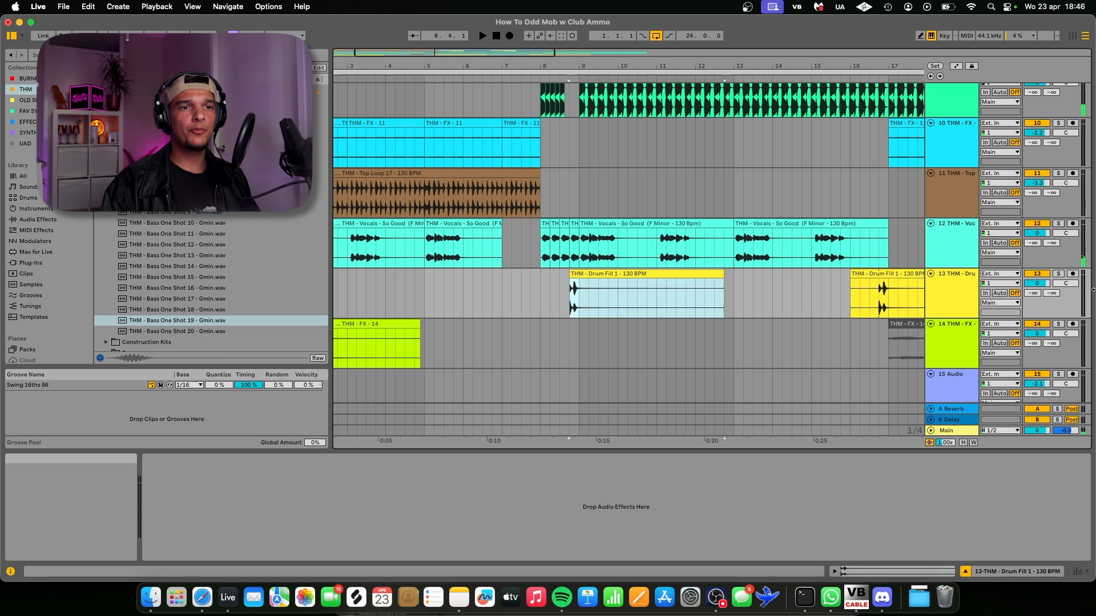
pyautogui.click(1058, 274)
pyautogui.press('space')
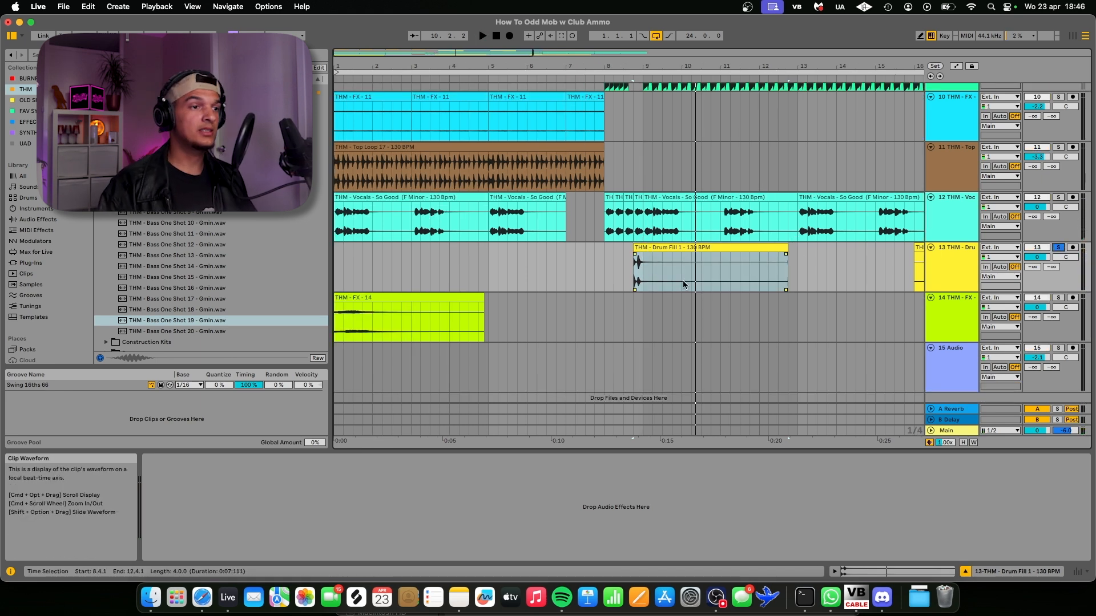
pyautogui.press('-')
pyautogui.press('-')
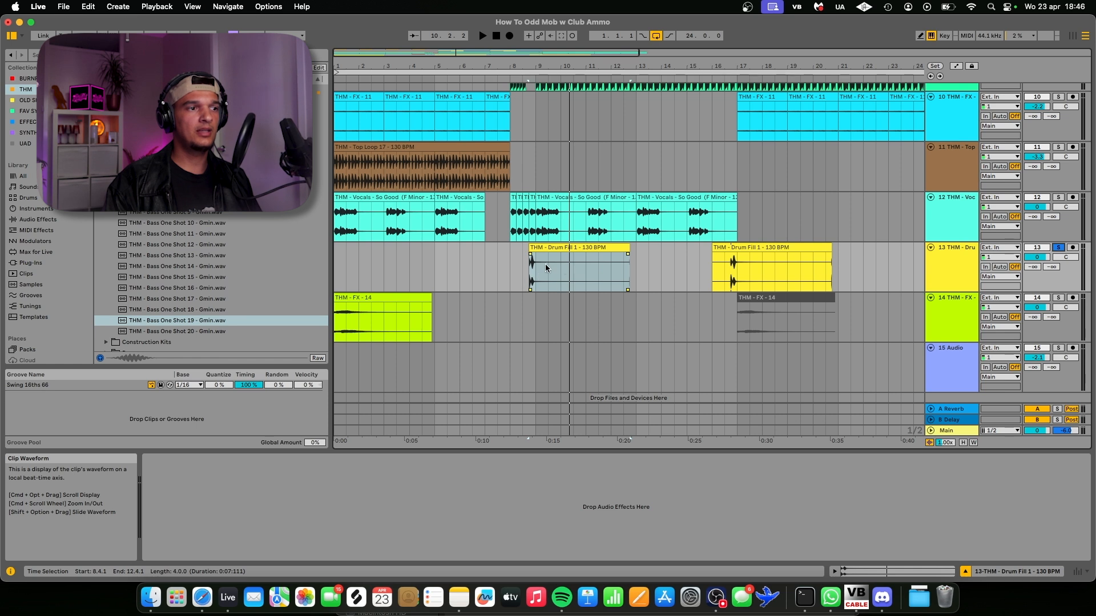
pyautogui.scroll(5, 545, 267)
pyautogui.scroll(-5, 539, 267)
pyautogui.press('space')
pyautogui.scroll(-3, 529, 267)
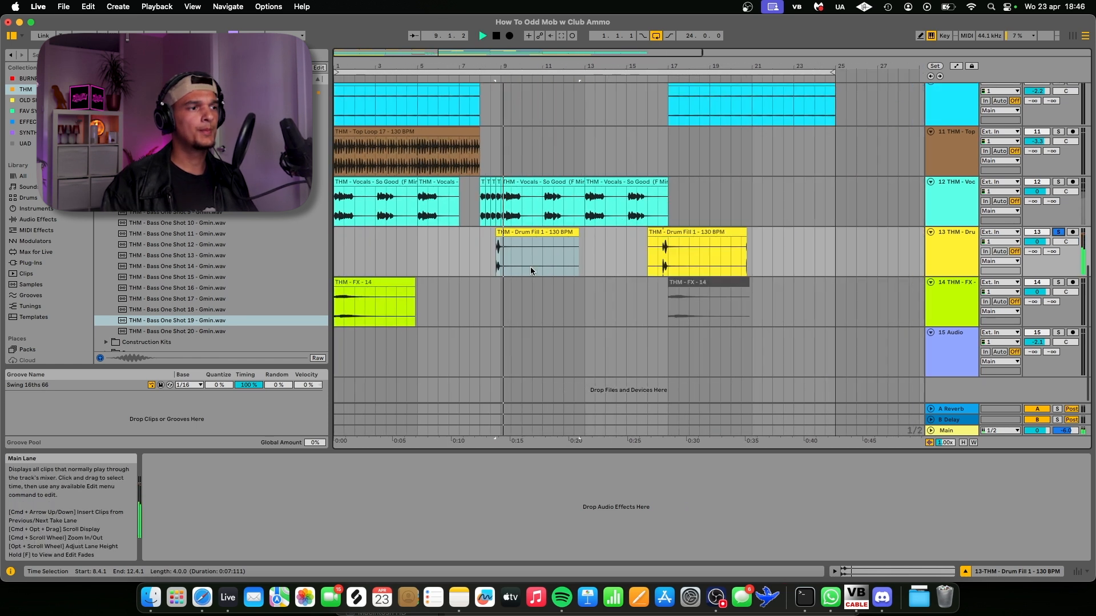
# Solo the FX-14 track, play its opening clip, then unsolo the track and stop playback.
pyautogui.click(400, 278)
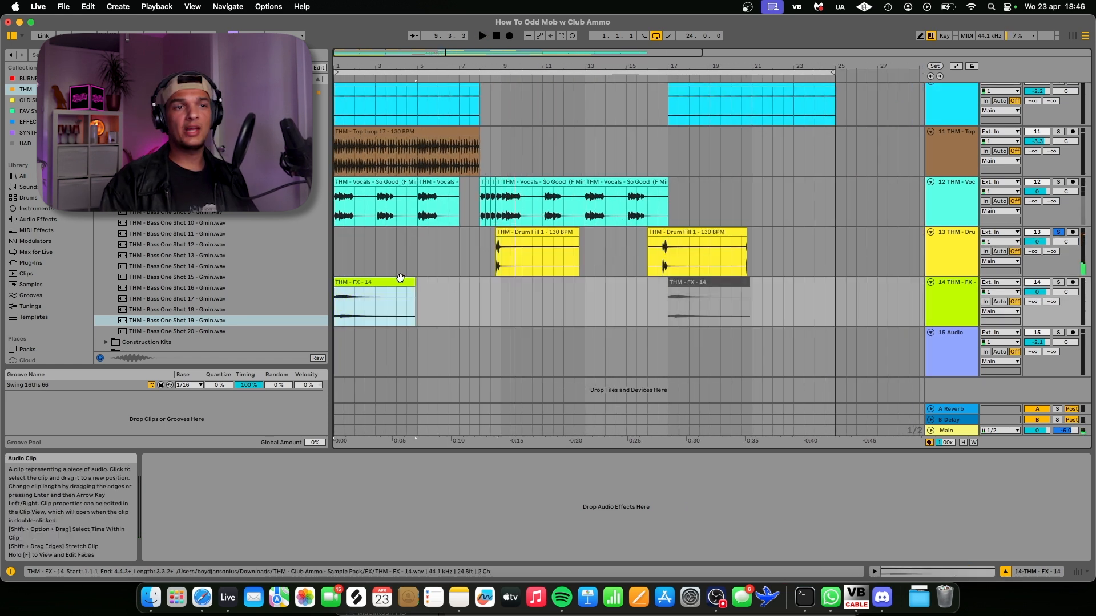
pyautogui.click(1058, 283)
pyautogui.press('space')
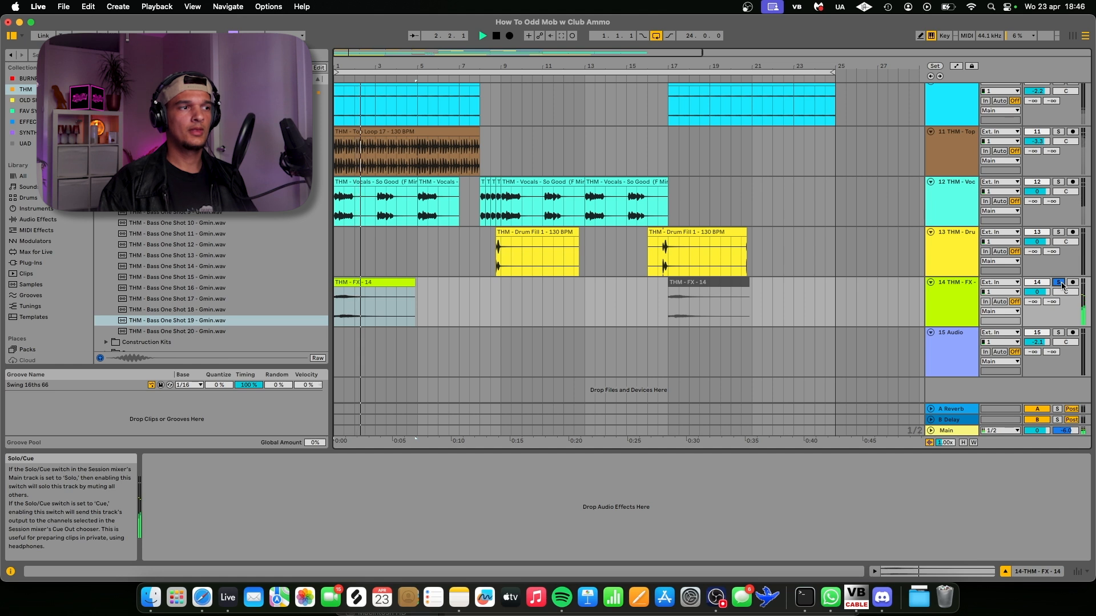
pyautogui.click(1059, 283)
pyautogui.scroll(3, 659, 294)
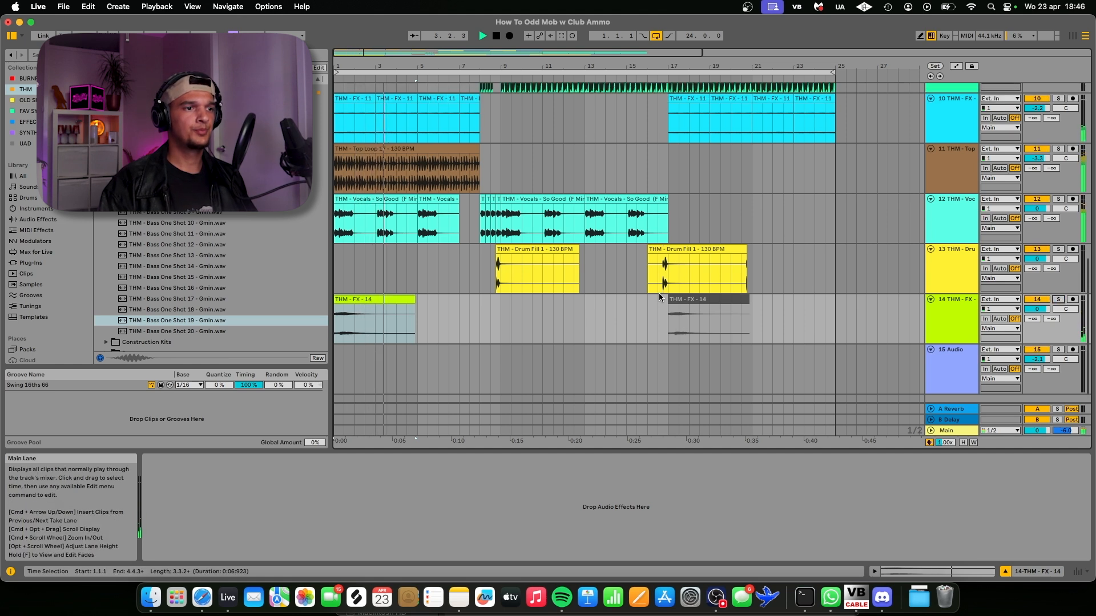
pyautogui.click(659, 297)
pyautogui.scroll(10, 658, 294)
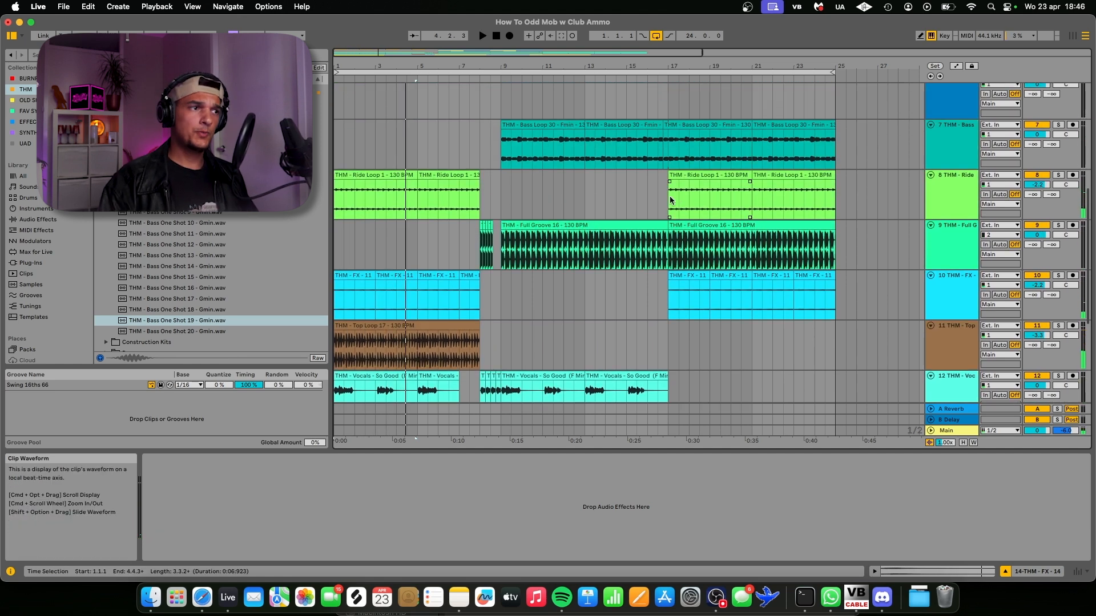
pyautogui.scroll(5, 669, 196)
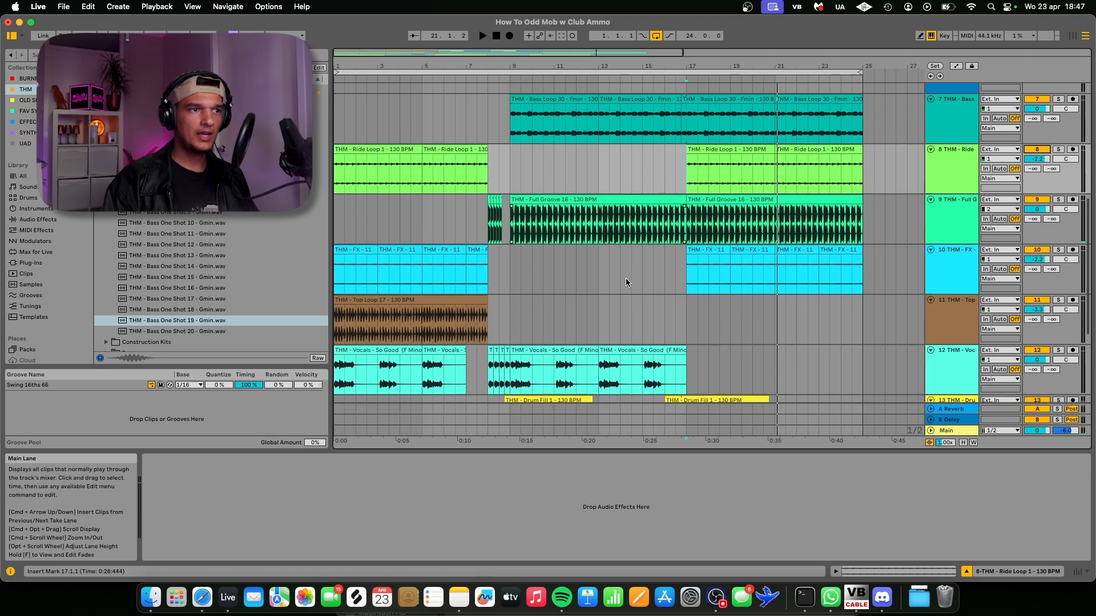
# Solo the FX-11 track from bar 17, play it, then unsolo it and review all tracks playing in the mix.
pyautogui.click(626, 274)
pyautogui.click(1057, 237)
pyautogui.press('space')
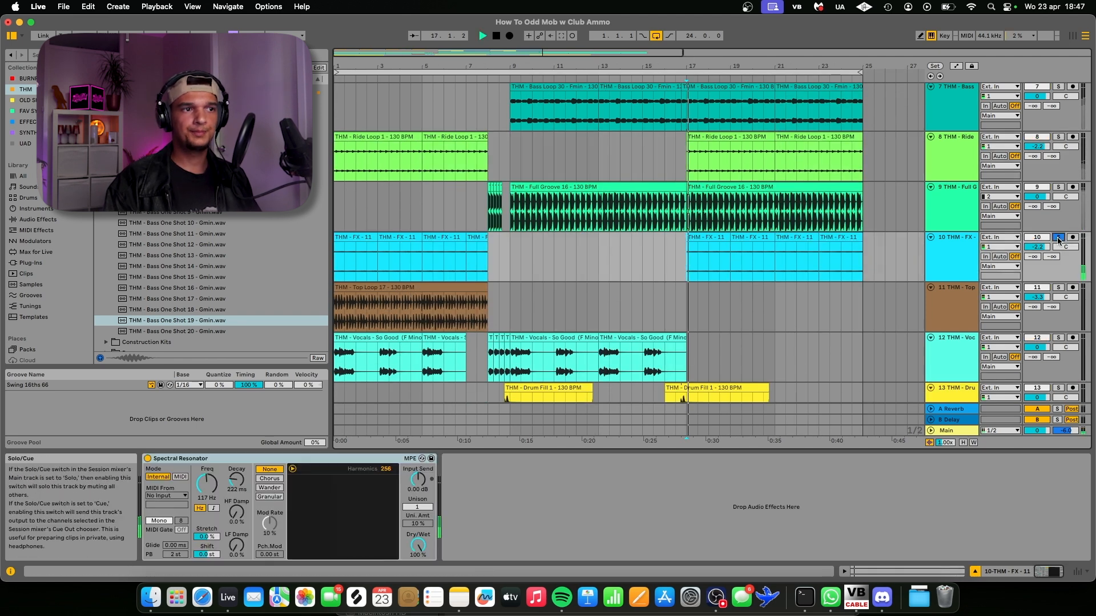
pyautogui.click(1059, 238)
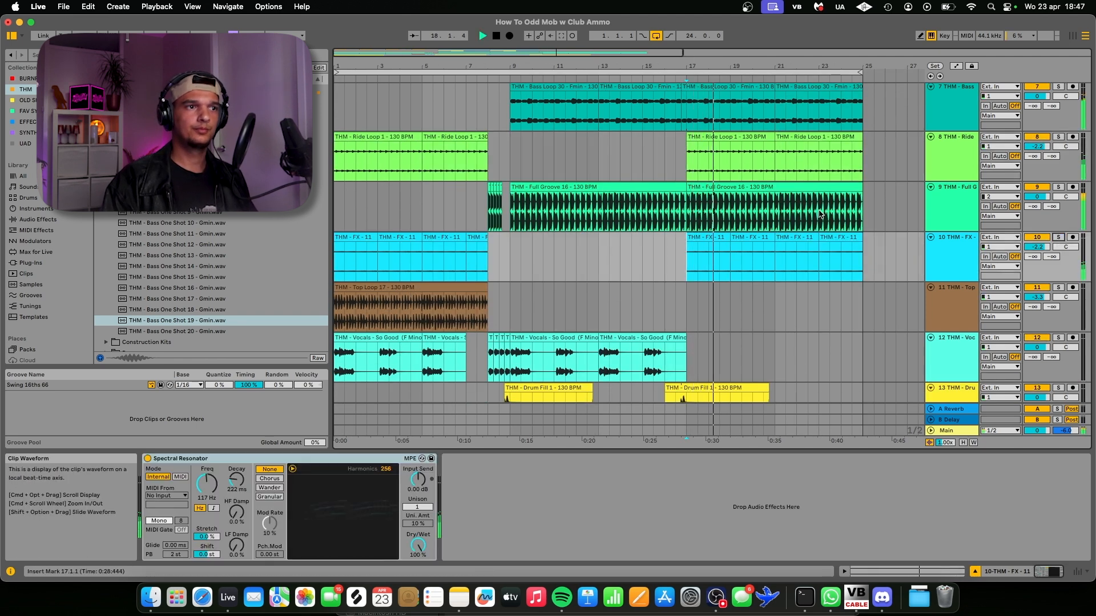
pyautogui.scroll(8, 818, 213)
pyautogui.scroll(4, 818, 213)
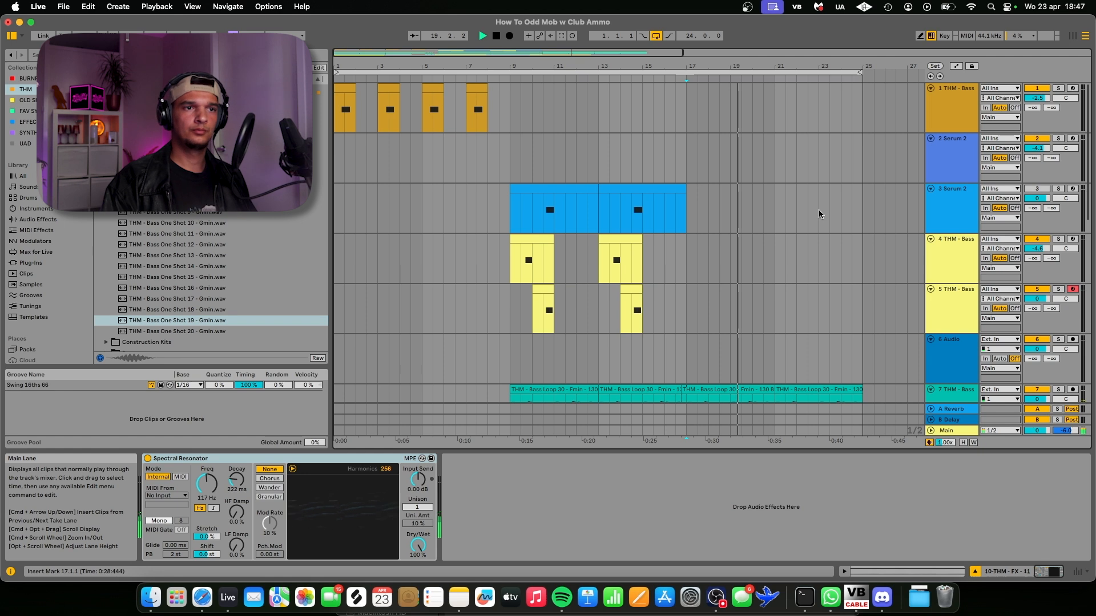
pyautogui.scroll(-1, 818, 214)
pyautogui.scroll(-8, 820, 212)
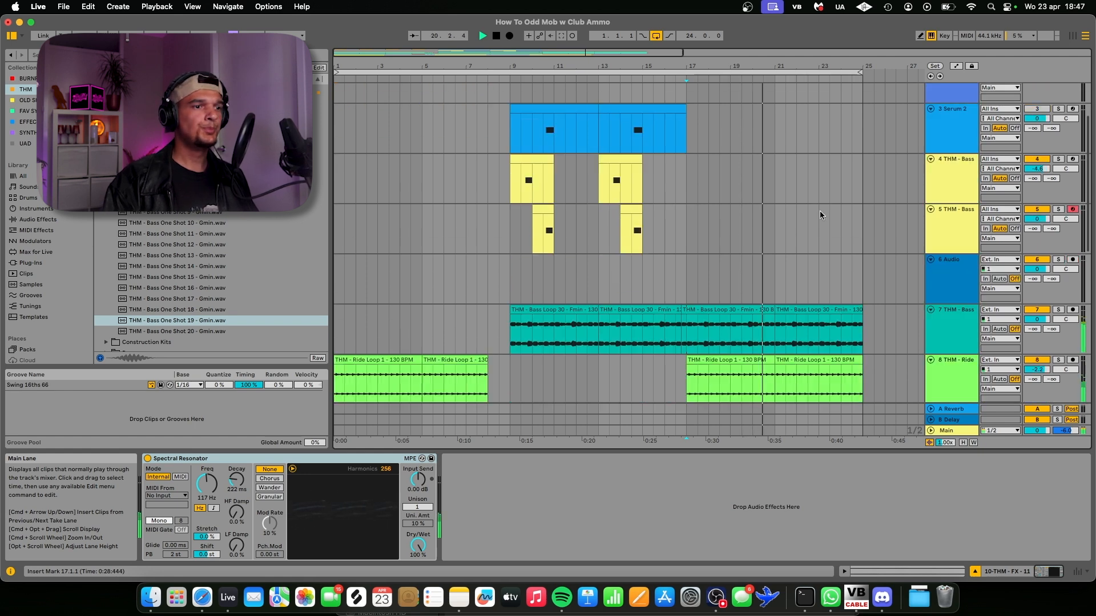
pyautogui.scroll(-4, 819, 212)
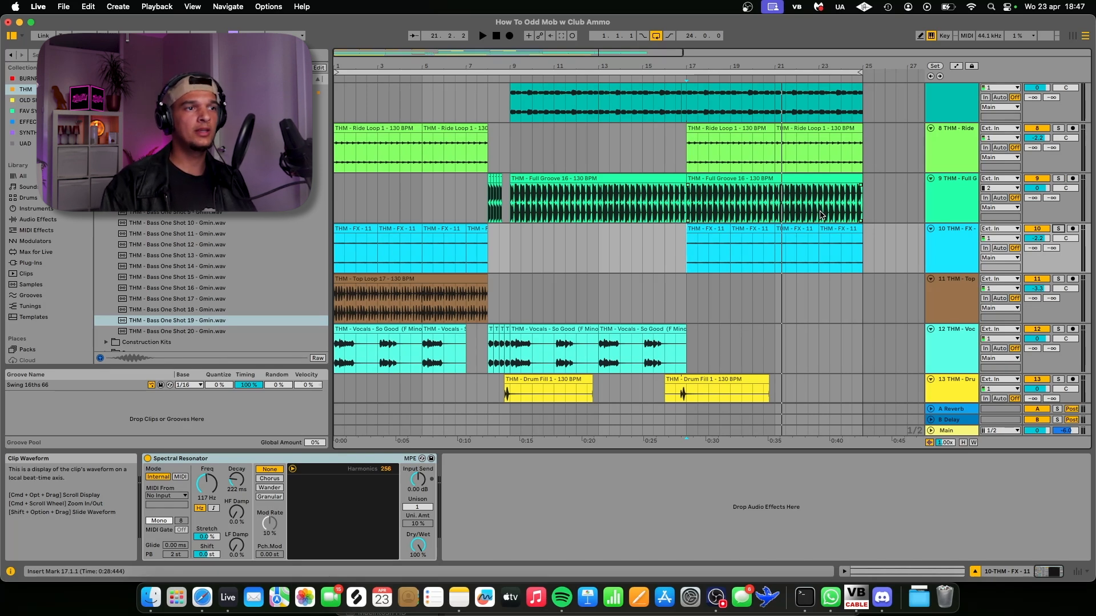
# Play the full mix from bar 9, where the first Bass Loop 30 clip starts.
pyautogui.scroll(1, 820, 214)
pyautogui.scroll(4, 820, 214)
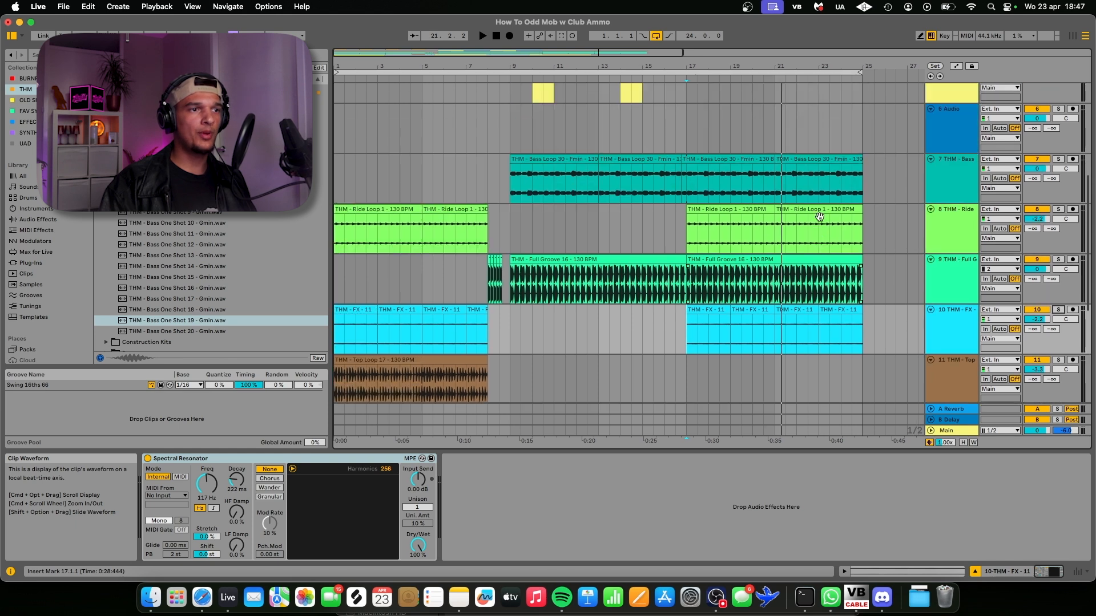
pyautogui.click(510, 215)
pyautogui.press('space')
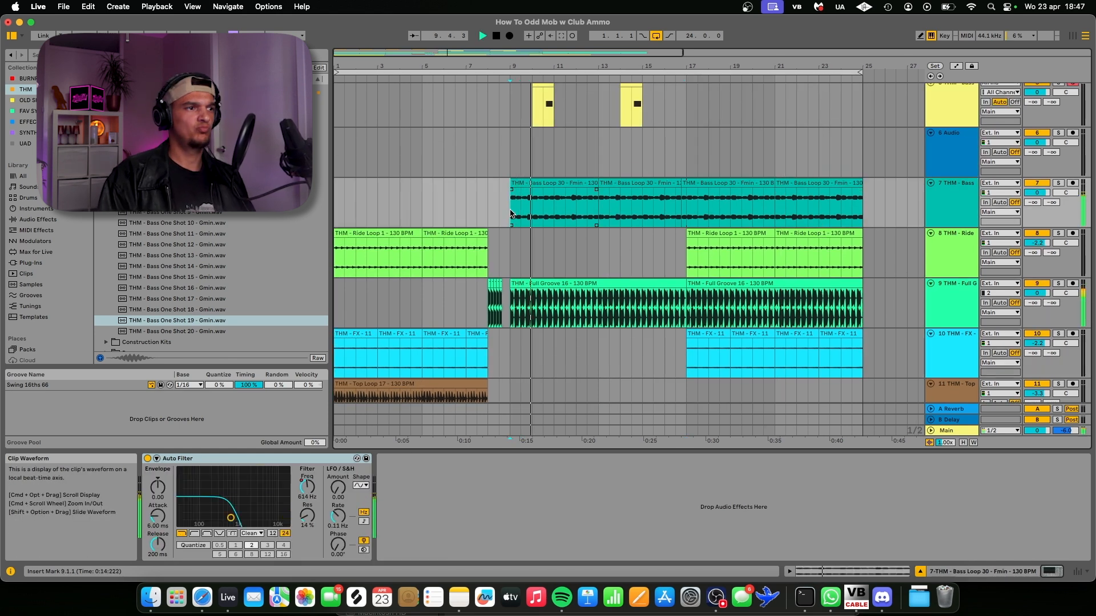